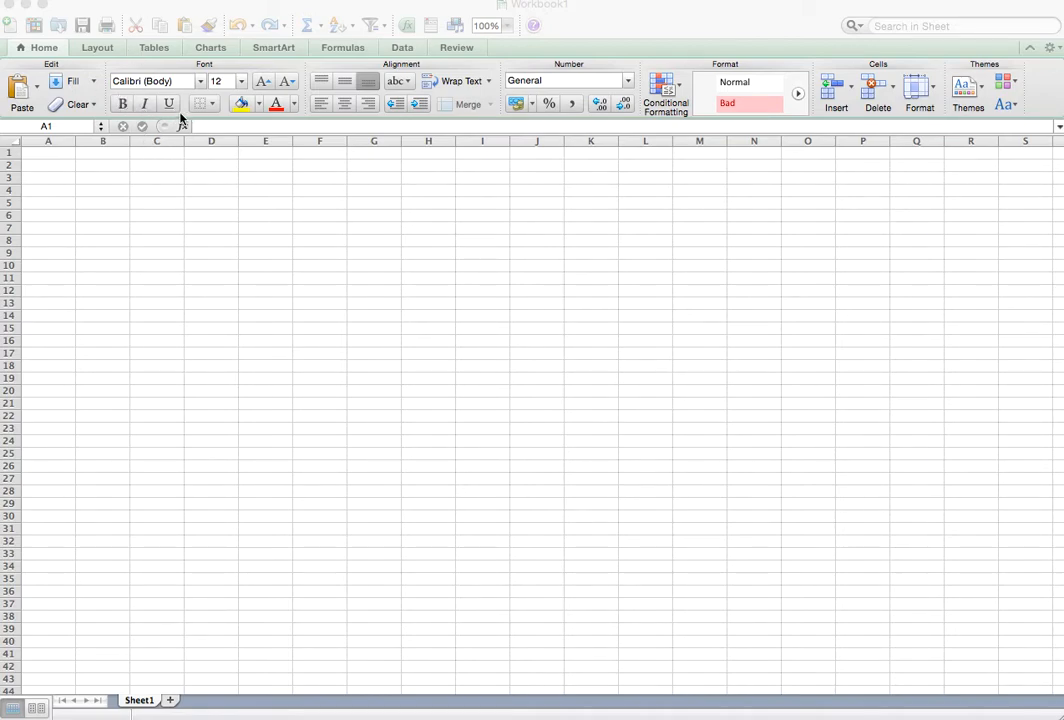
Enter the title "Budget August 2020" in cell A2.
left_click(57, 152)
left_click(64, 168)
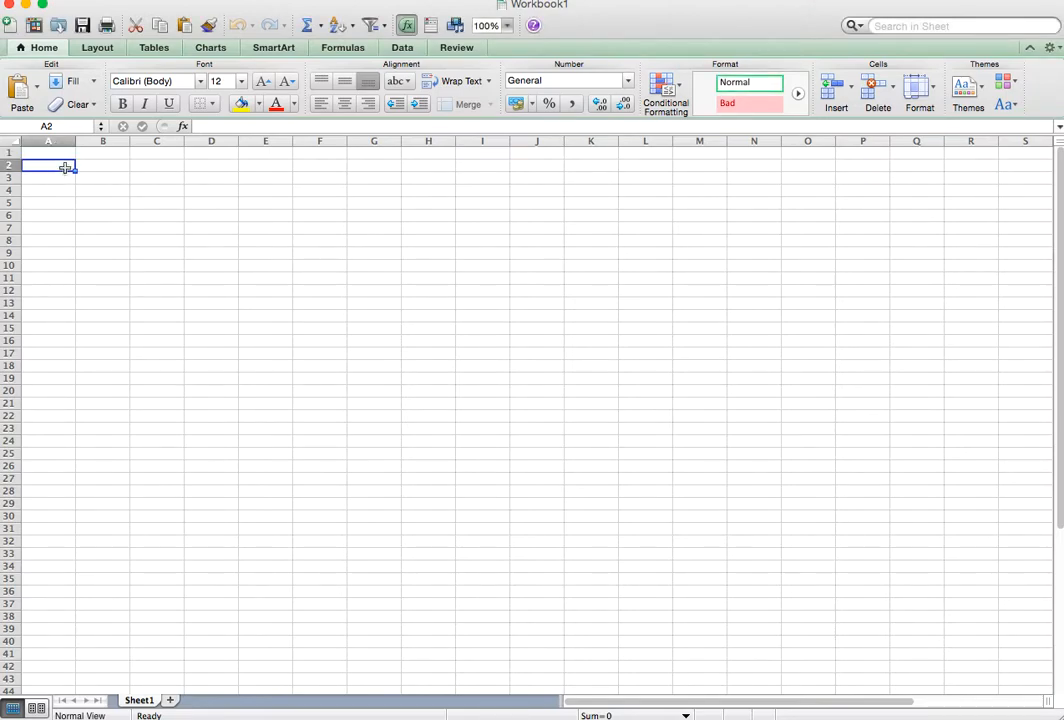
type("Budget")
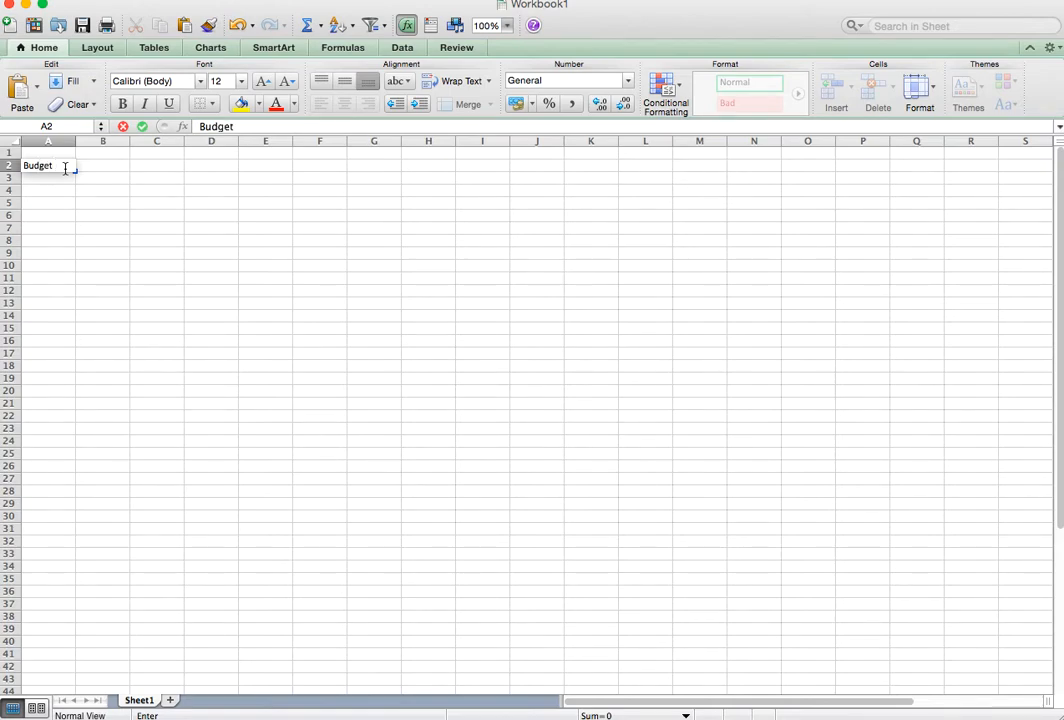
type(" August")
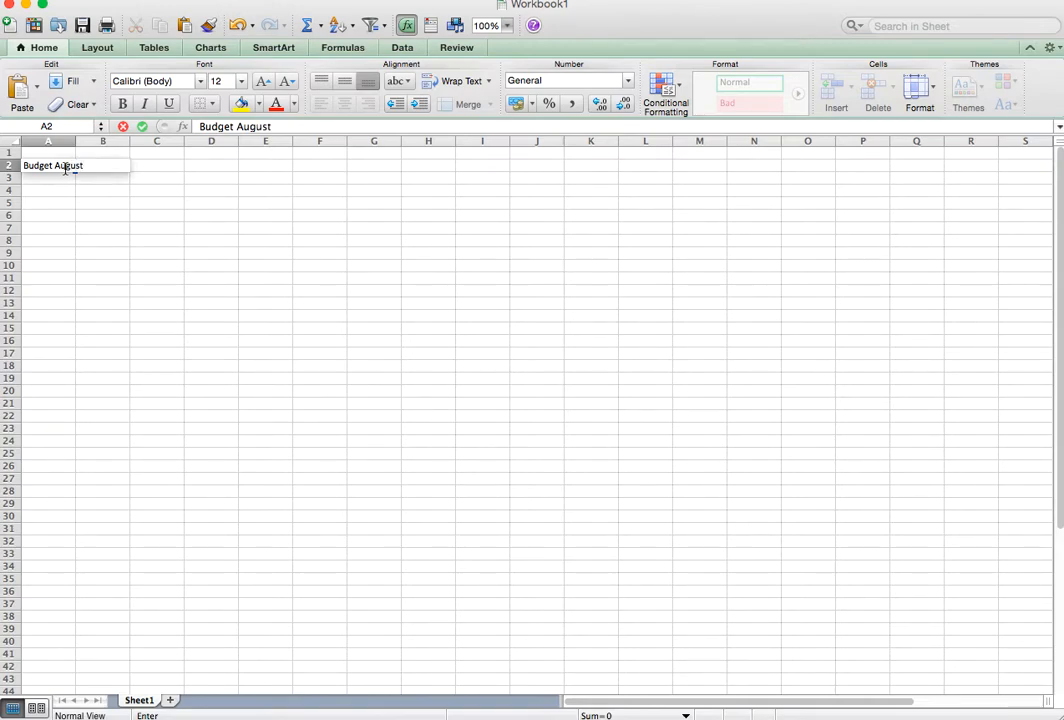
type(" 2020")
key("Return")
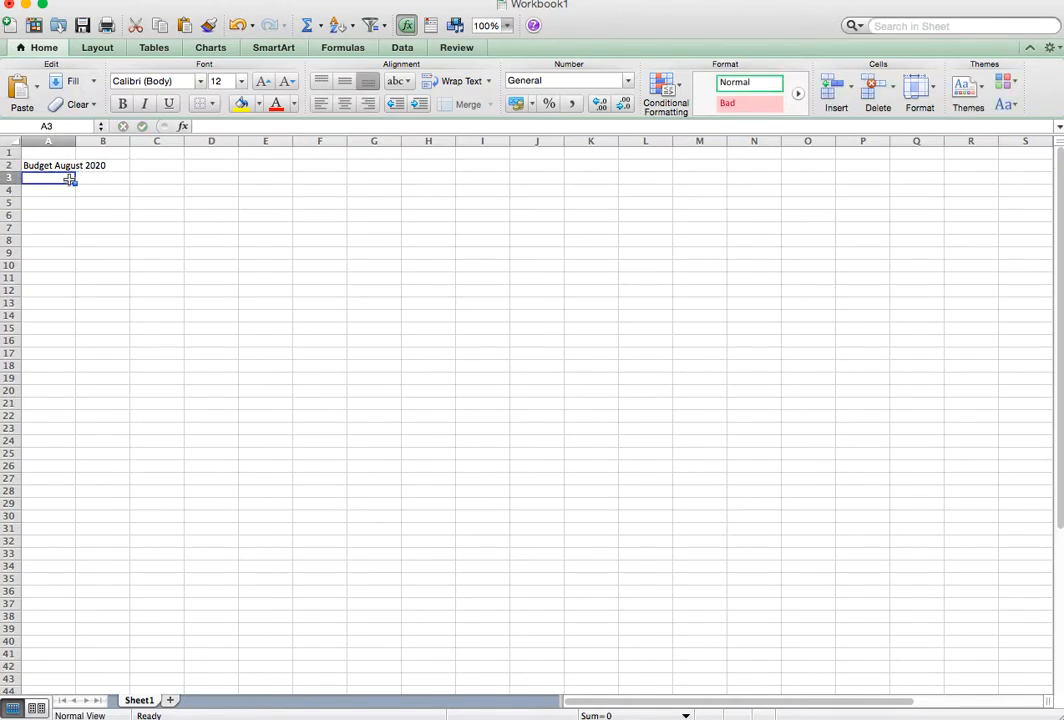
Enter the column headers "Category" in A4 and "Amount" in B4.
key("Return")
type("Ca")
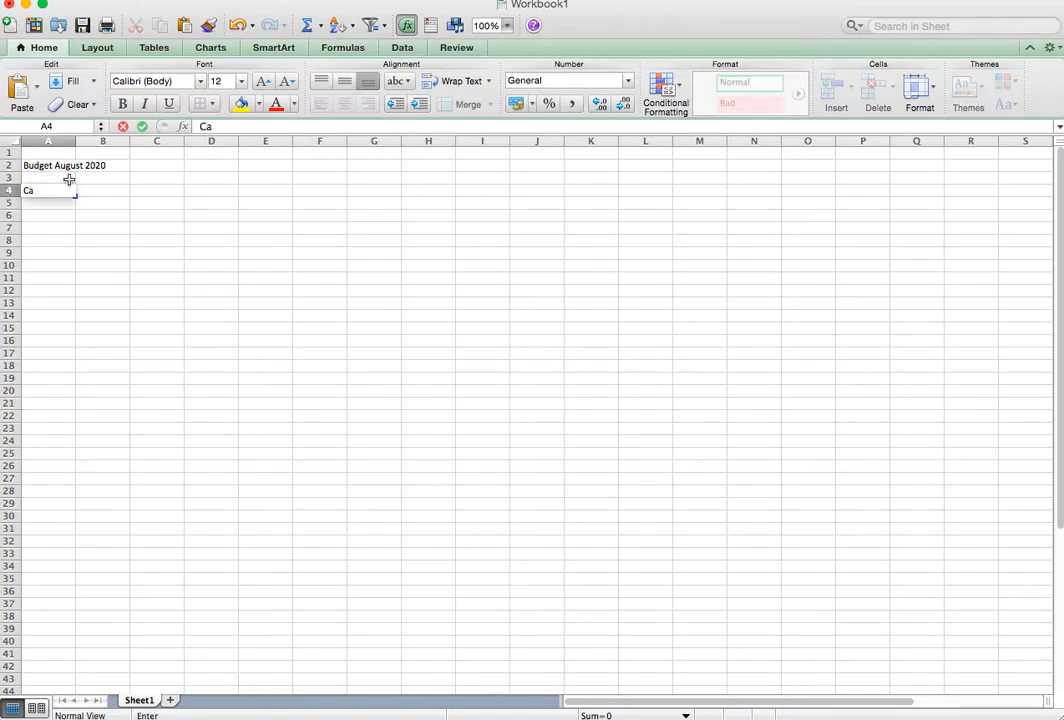
type("tegory")
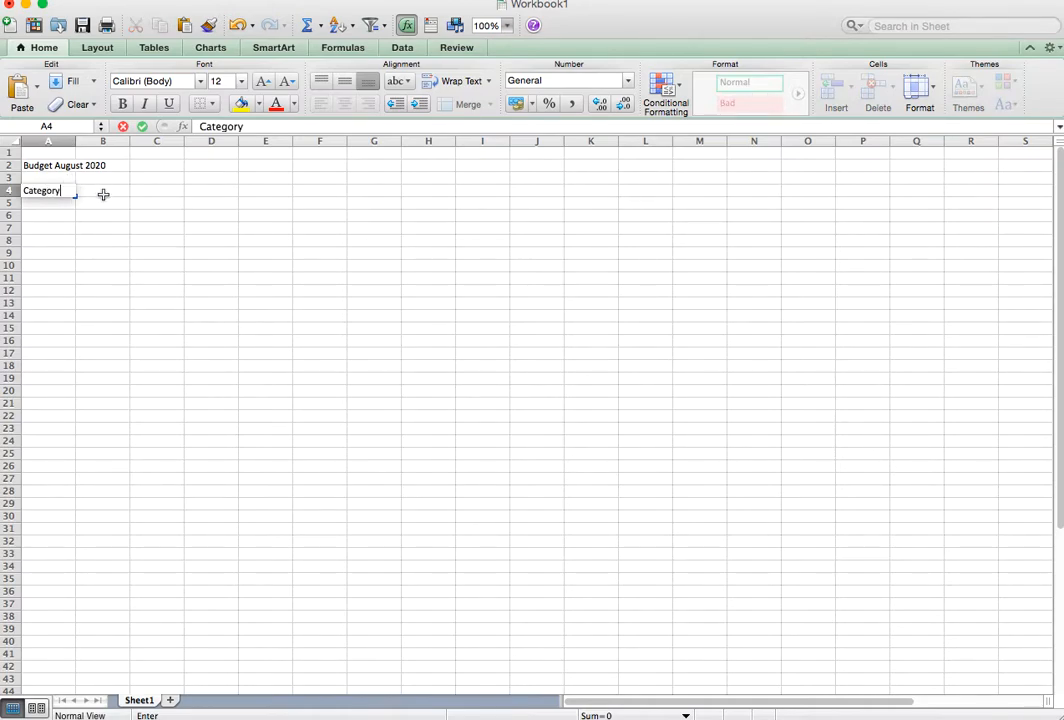
left_click(103, 195)
type("a")
key("BackSpace")
type("Amu")
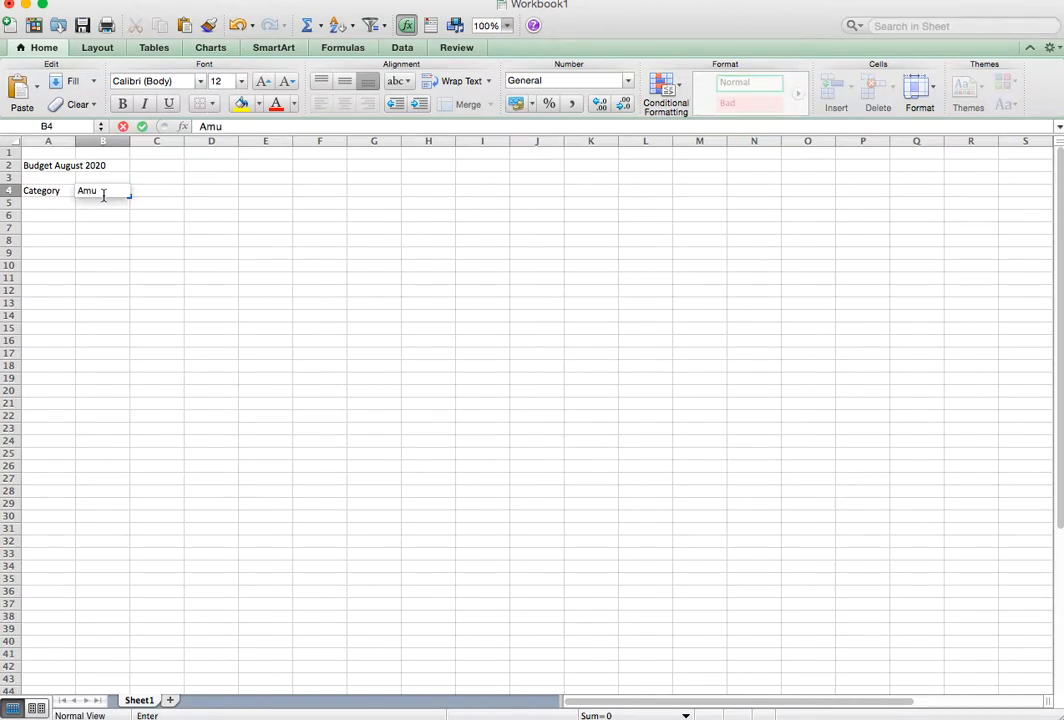
key("BackSpace")
type("ount")
List the first budget categories, Mortgage and Food, in cells A5 and A6 under the Category header.
left_click(55, 206)
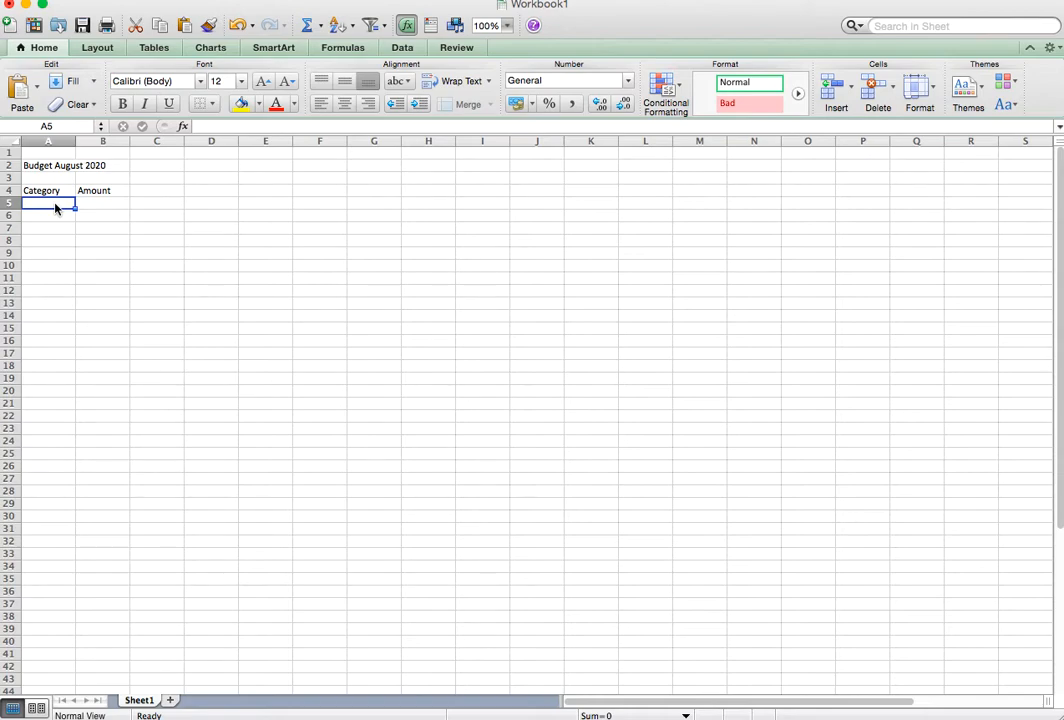
type("Mor")
type("tg")
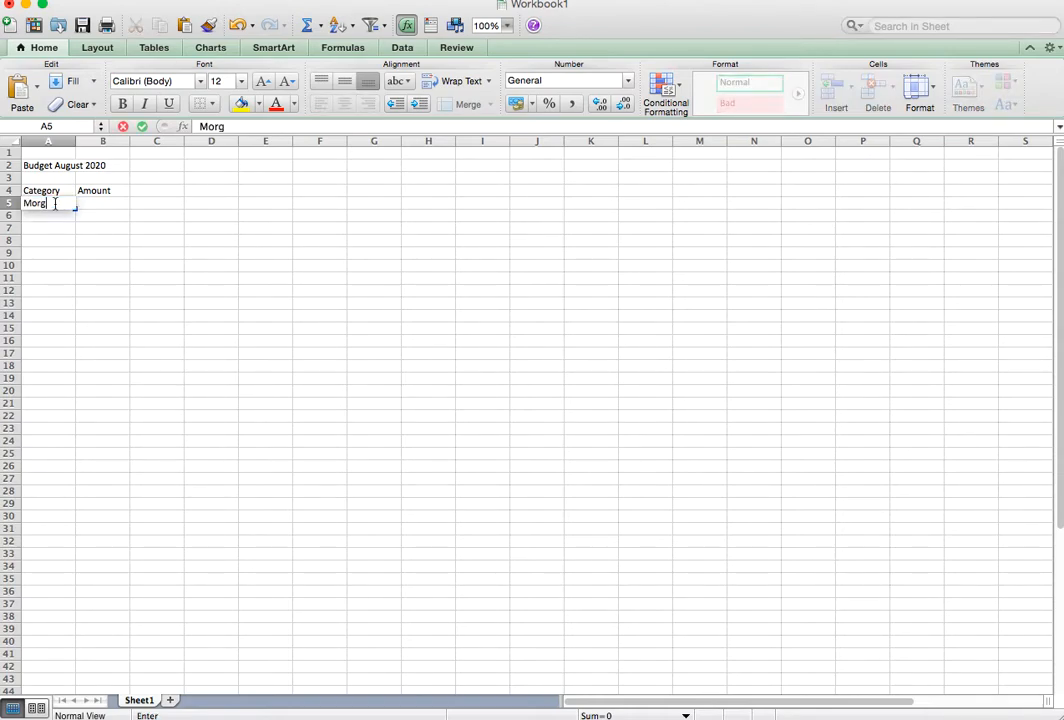
type("age")
key("Return")
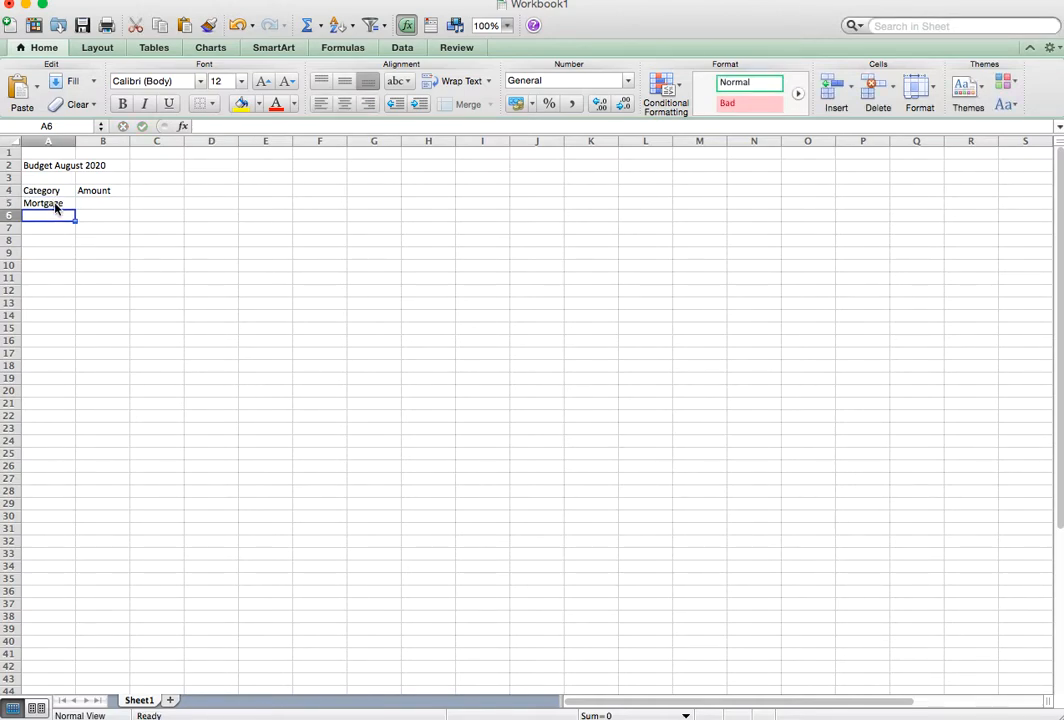
type("Food")
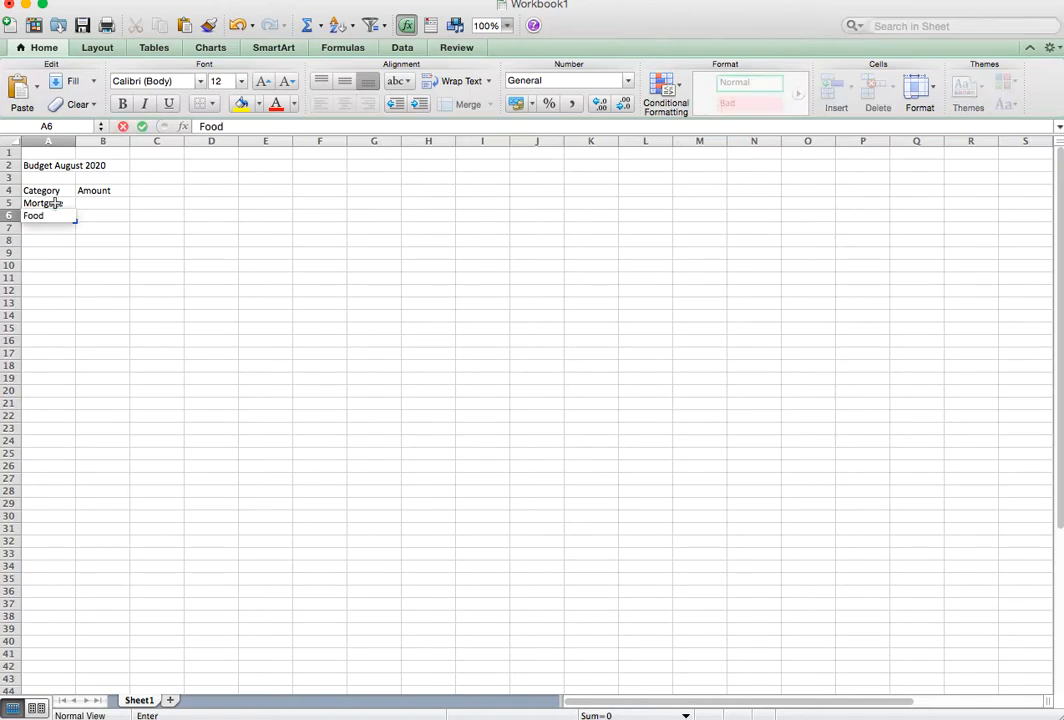
key("Return")
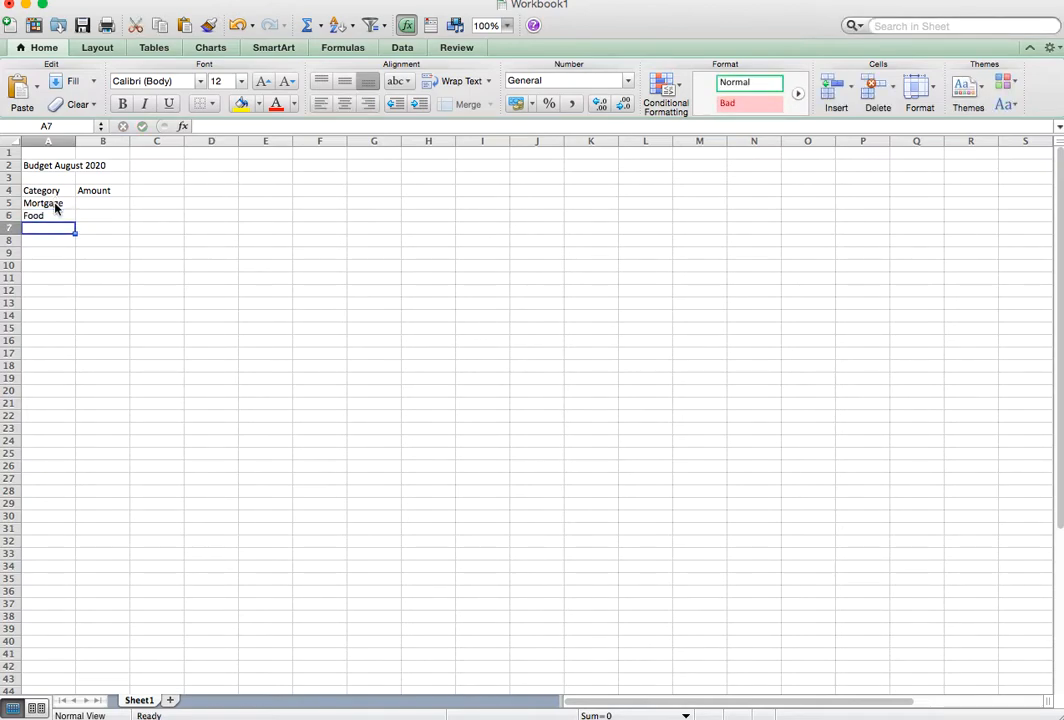
Add the categories Household Items, Internet and Gas in cells A7 to A9.
type("Household I")
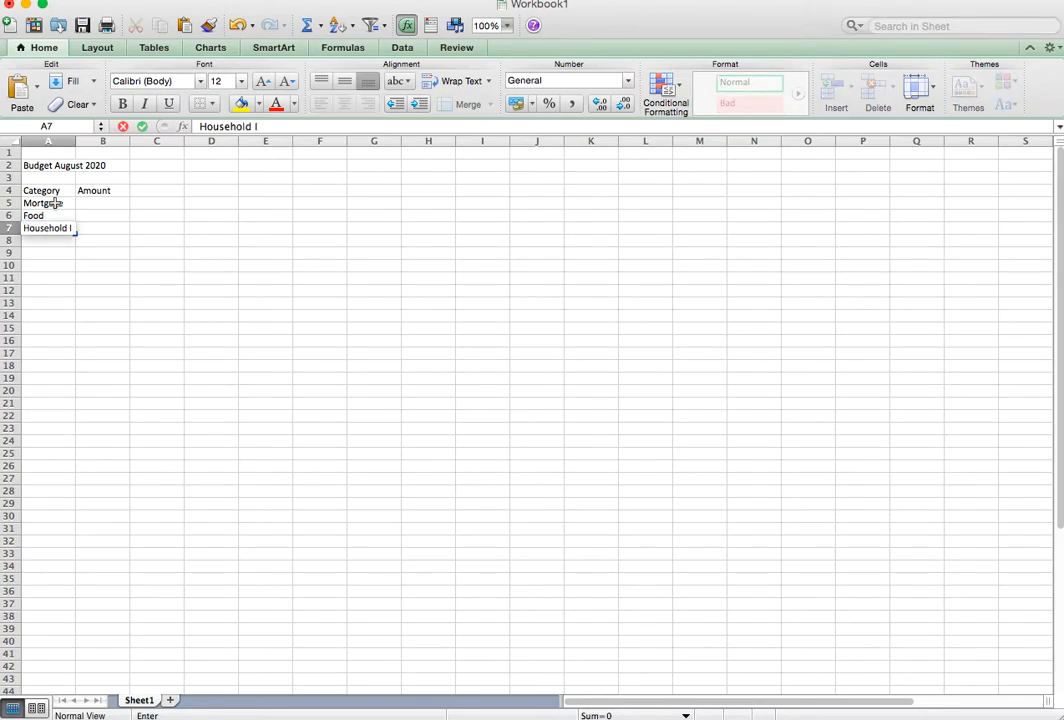
type("tems")
key("Return")
type("Internet")
key("Return")
type("Ga")
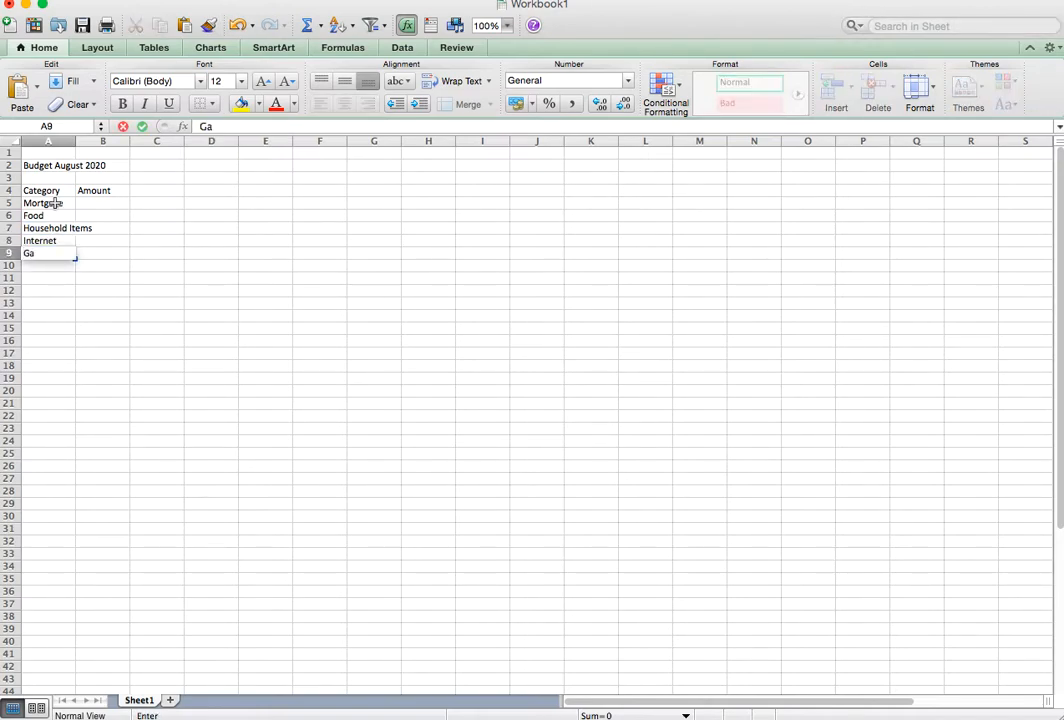
type("s")
key("Return")
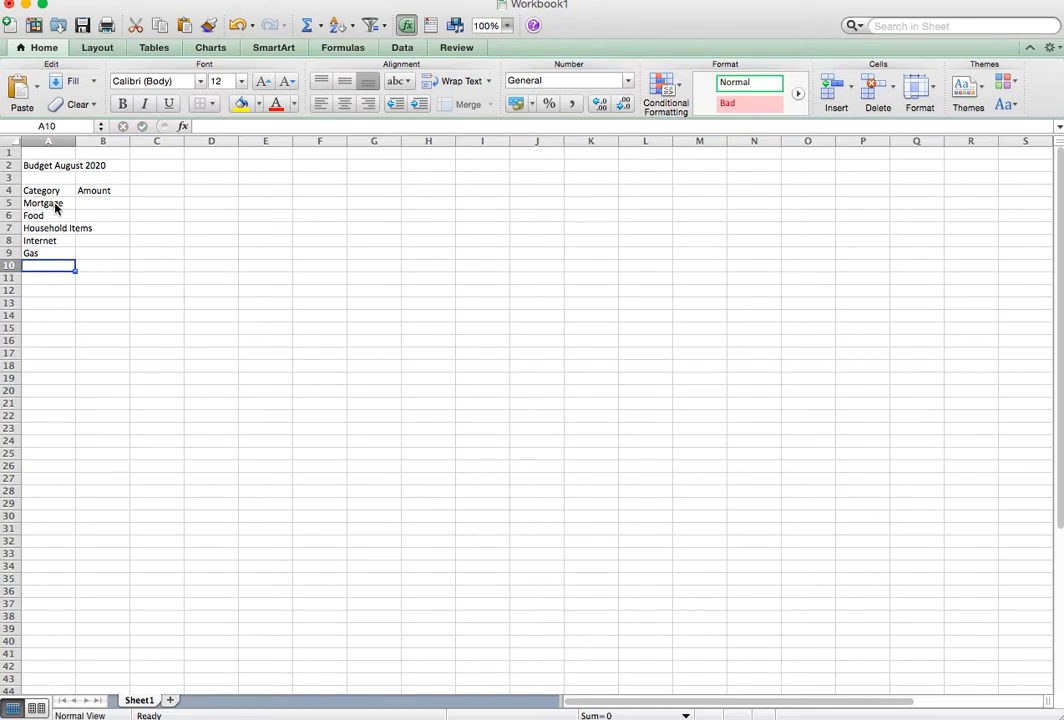
Add the categories Water, Electricity, Kids and Clothes in cells A10 to A13.
type("Water5")
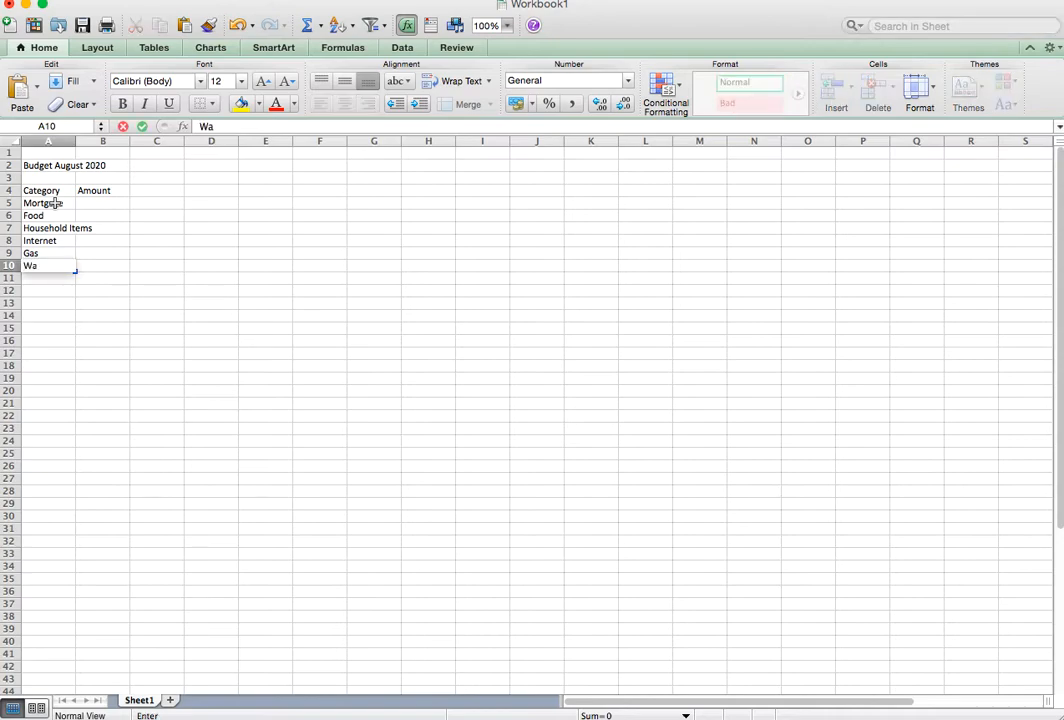
key("BackSpace")
key("Return")
type("Electr")
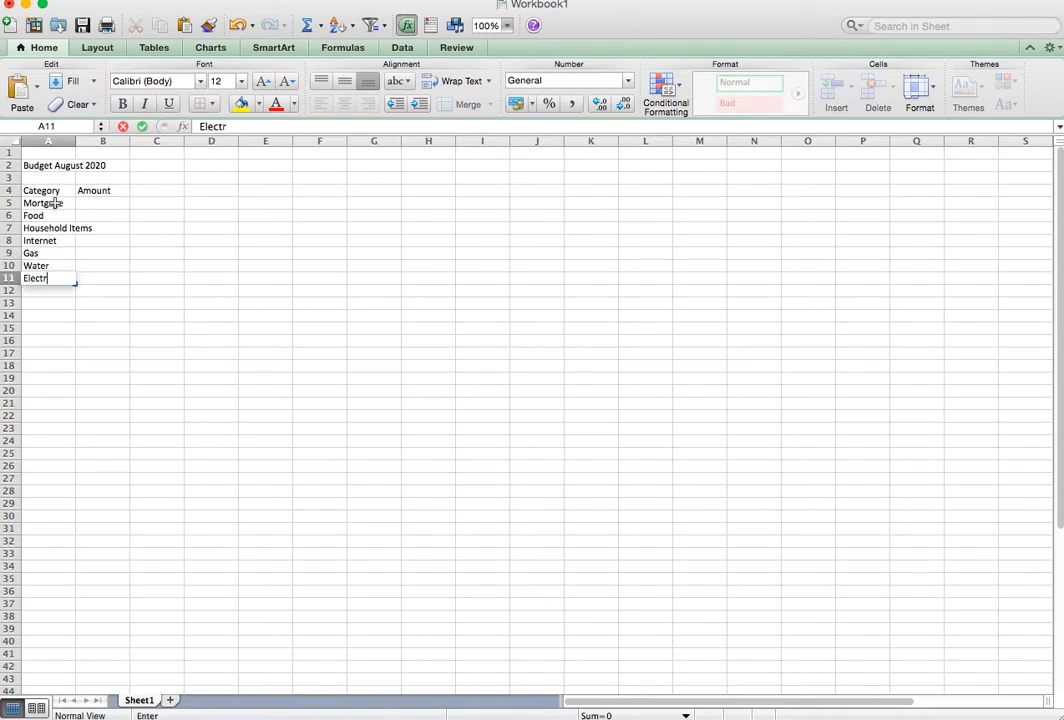
type("icity")
key("Return")
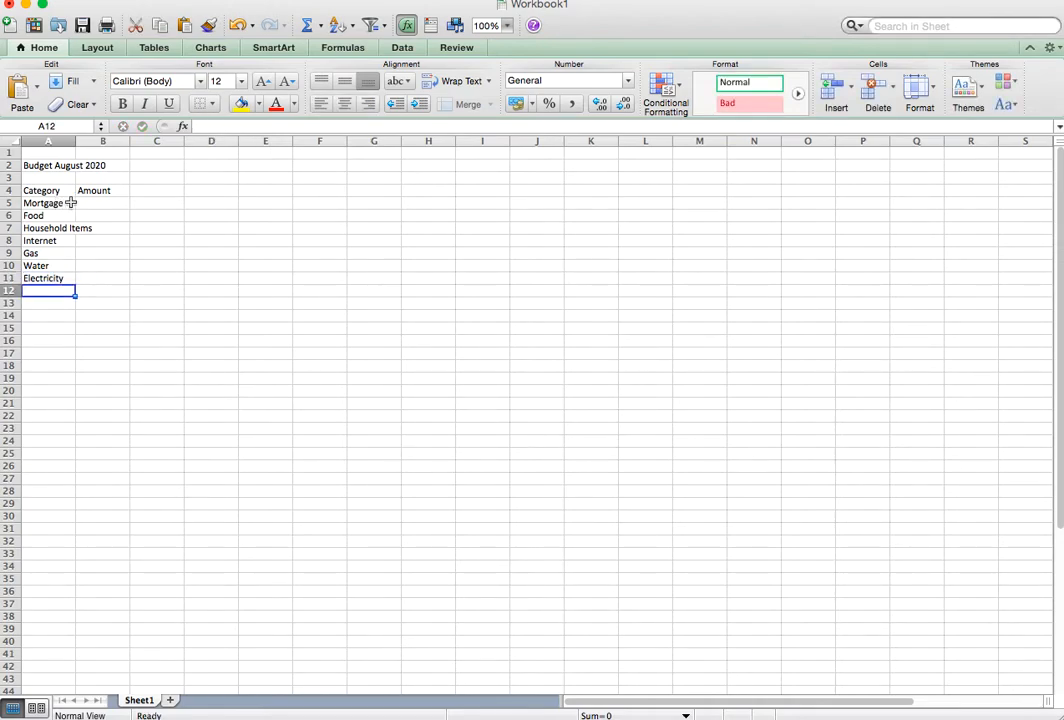
type("Kids")
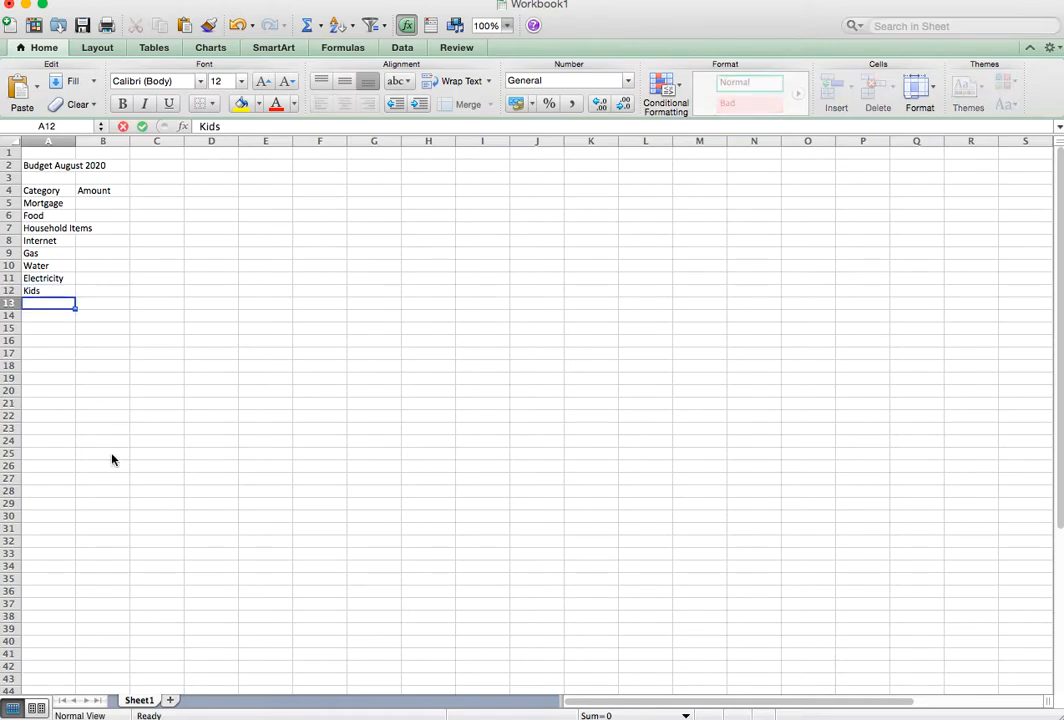
key("Return")
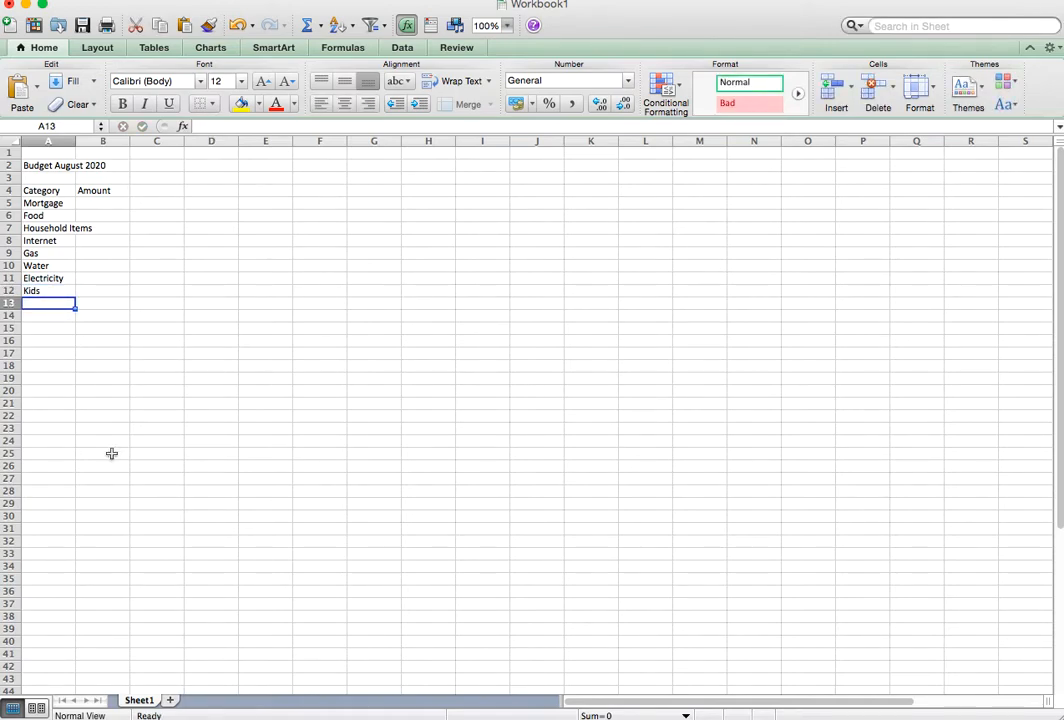
type("Clothes")
key("Return")
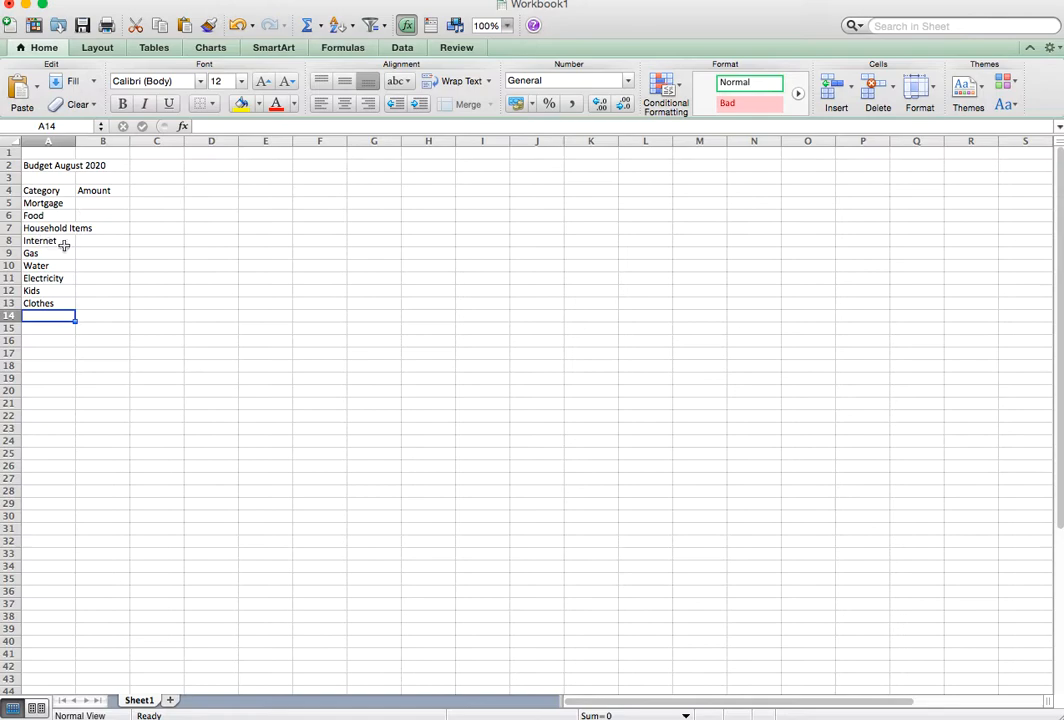
Fit column A's width to its contents and format the title as merged and centred across A2:B2, bold, with yellow fill.
mouse_move(76, 142)
left_mouse_down()
mouse_move(114, 145)
mouse_move(76, 137)
left_mouse_up()
double_click(76, 137)
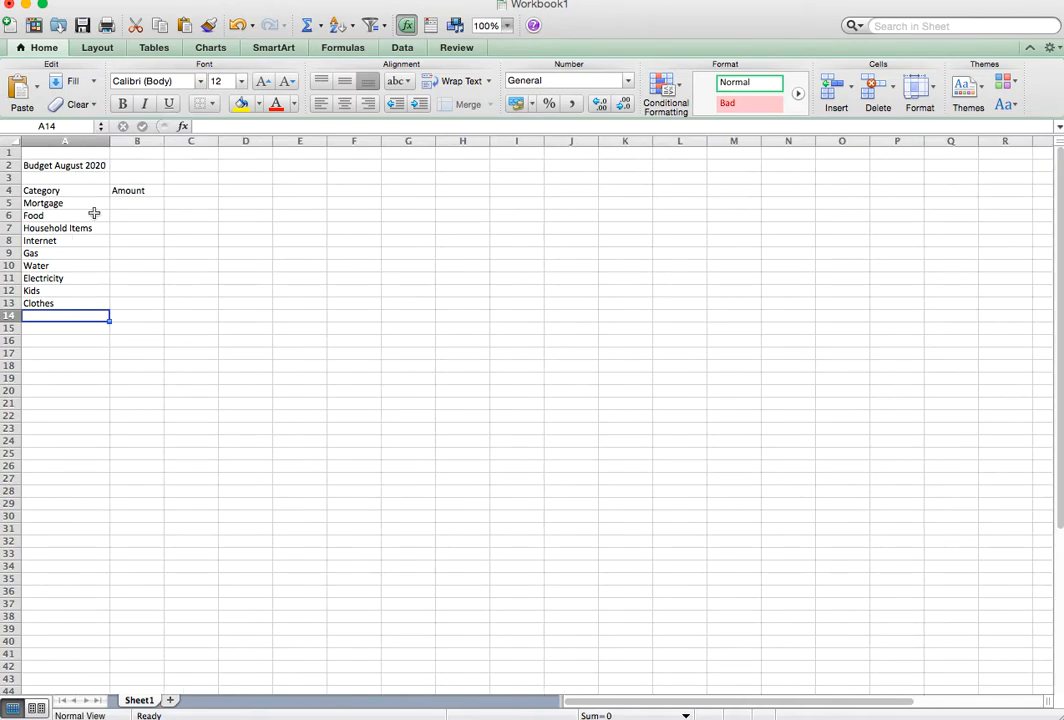
left_click_drag(143, 166, 114, 166)
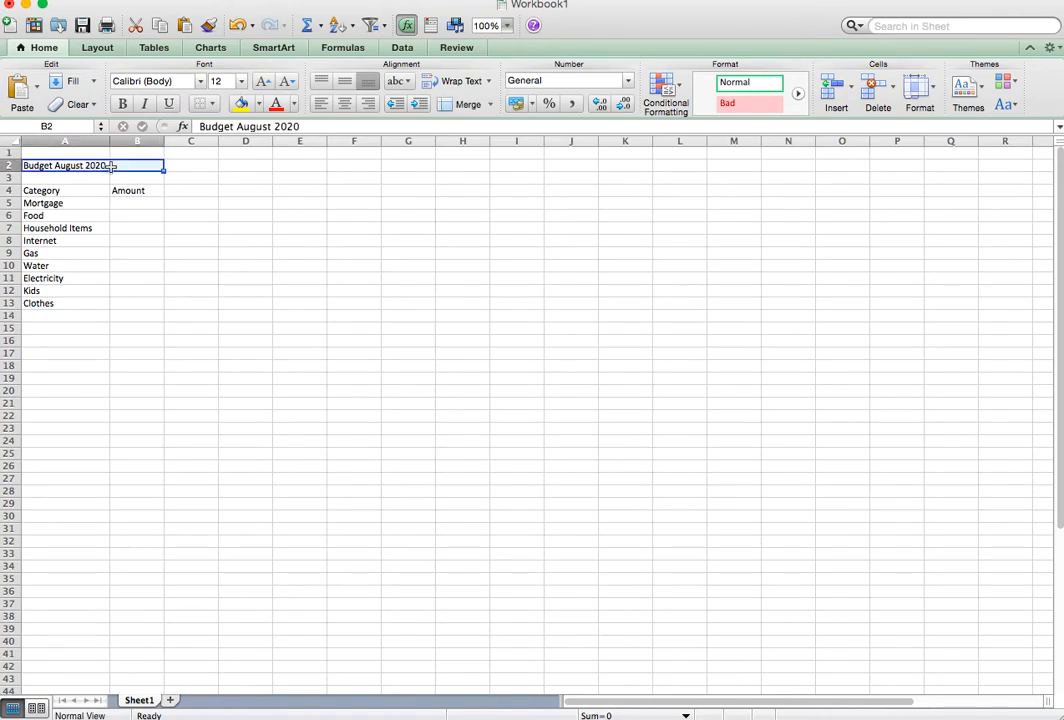
left_click(459, 105)
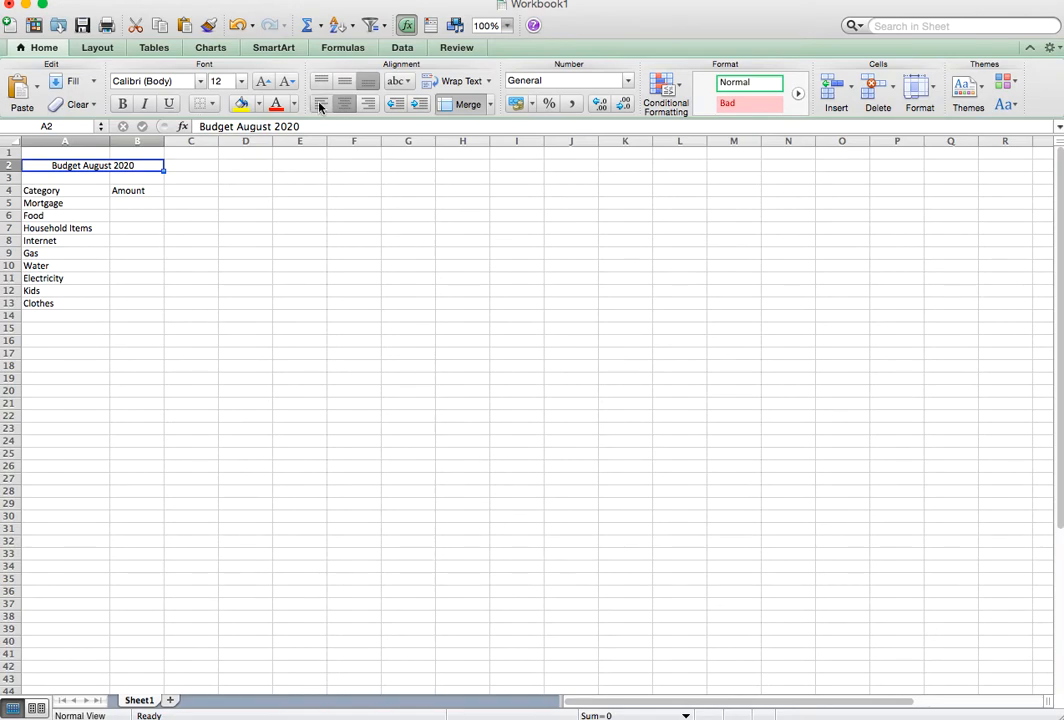
left_click(121, 104)
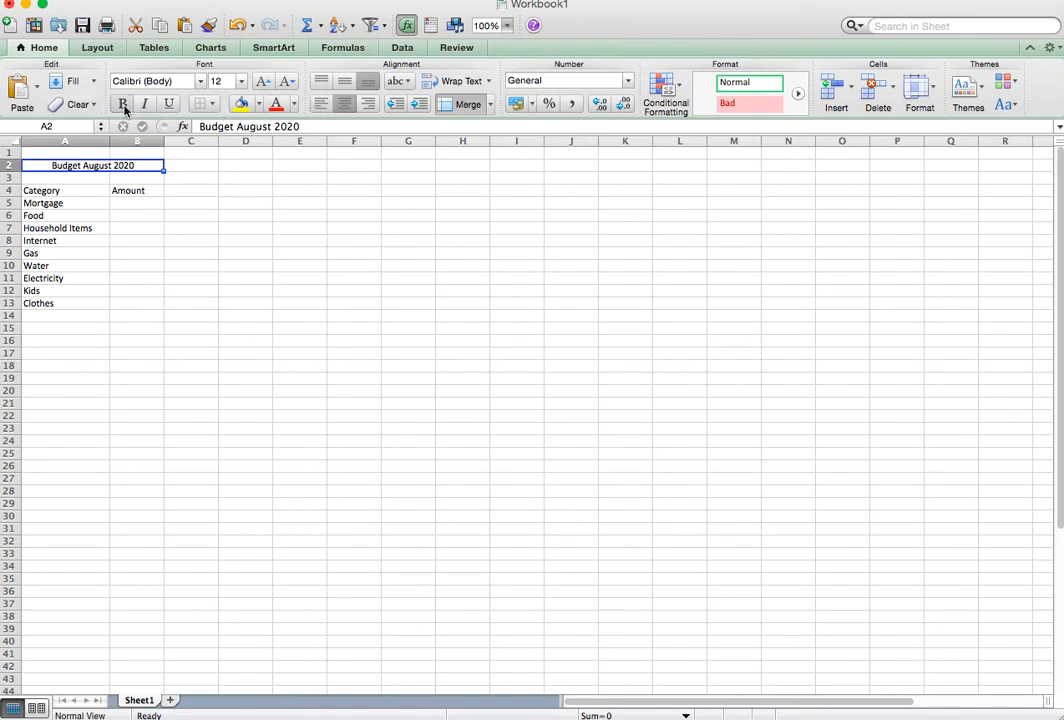
left_click(241, 104)
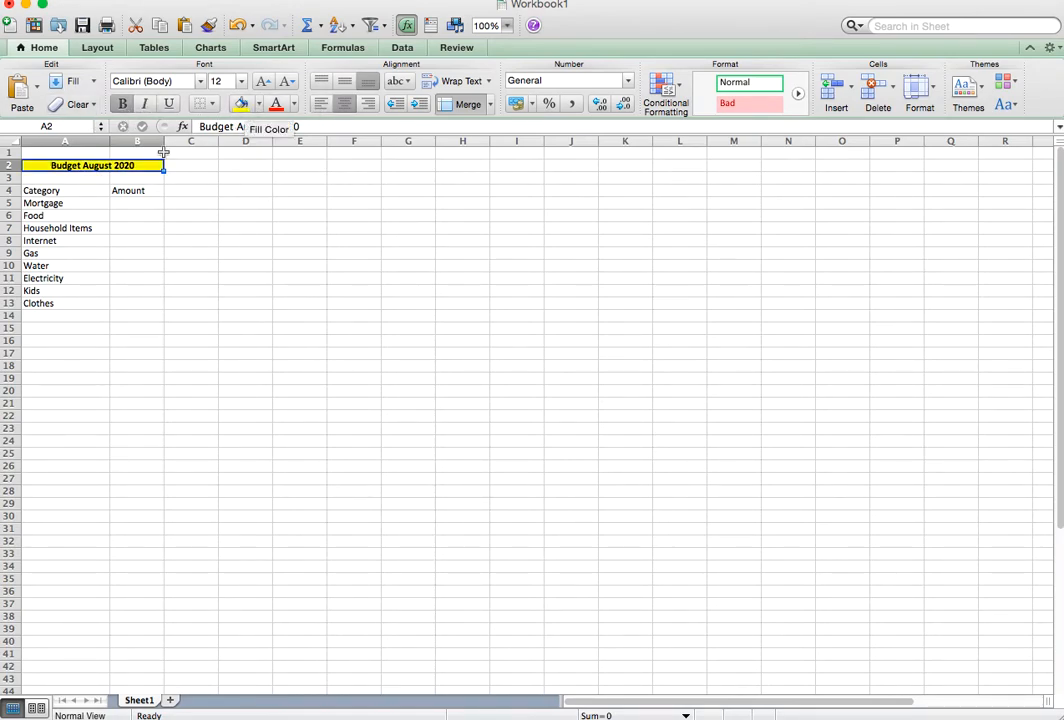
Format the Category and Amount headers in A4:B4 with yellow fill, bold text and centre alignment.
left_click_drag(71, 190, 140, 190)
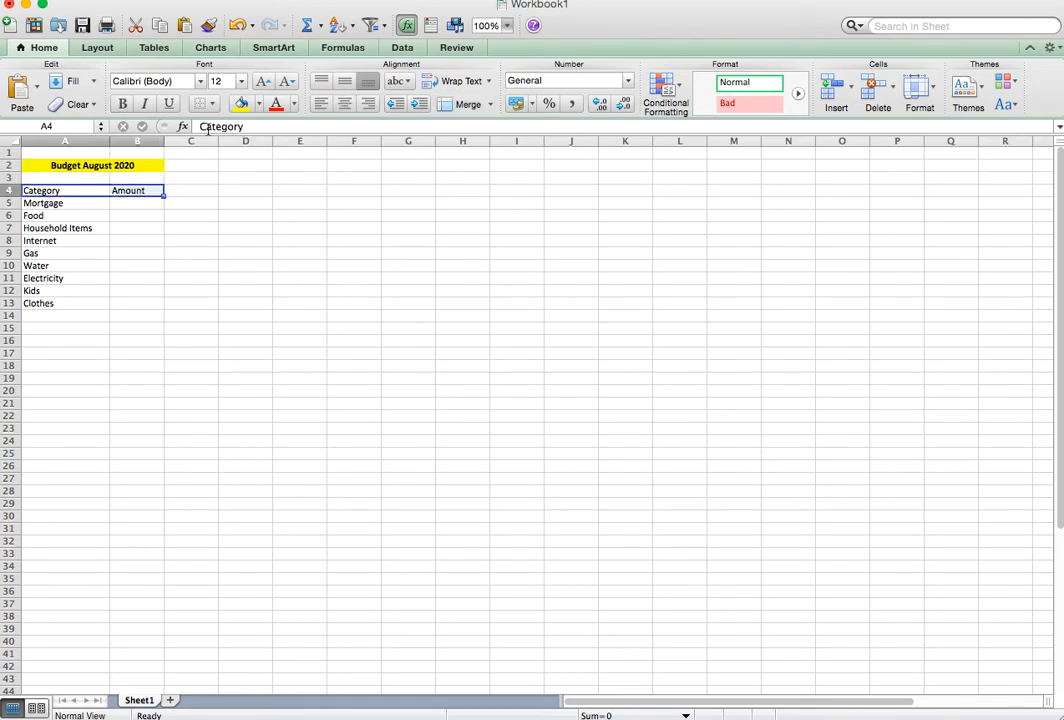
left_click(241, 104)
left_click(121, 104)
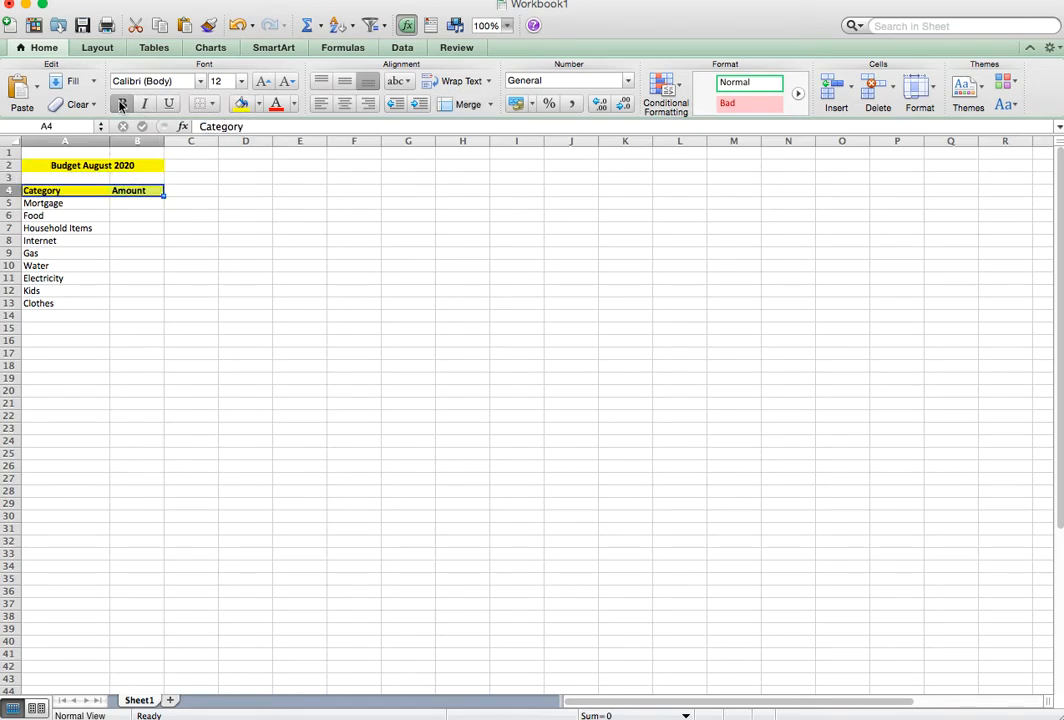
left_click(352, 106)
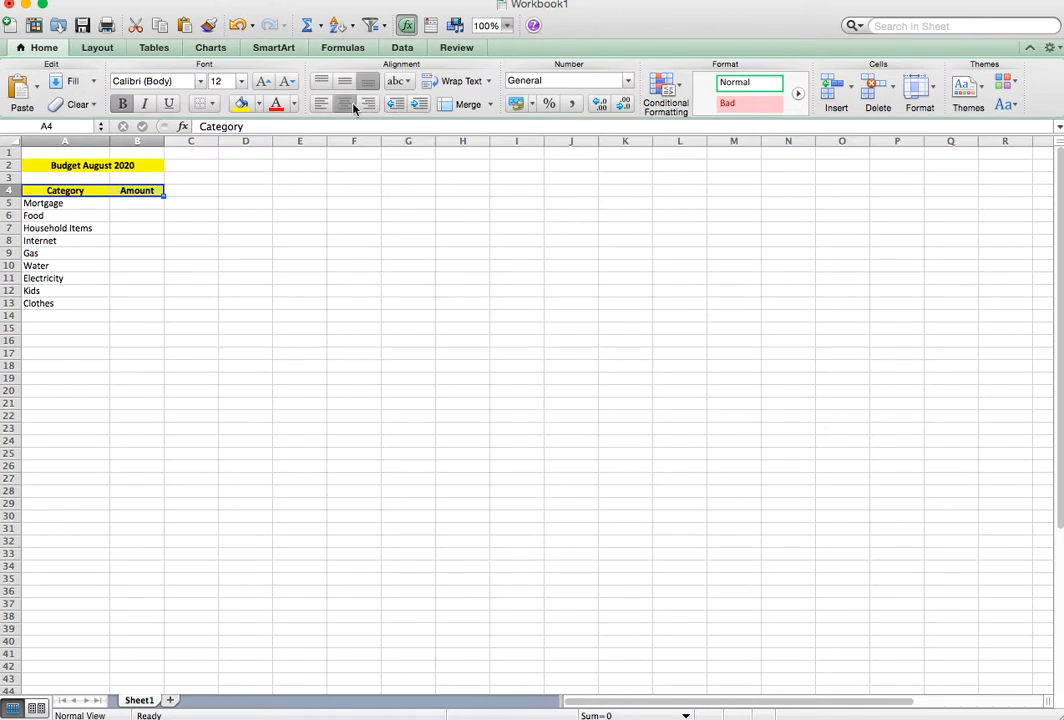
left_click(188, 216)
left_click(143, 212)
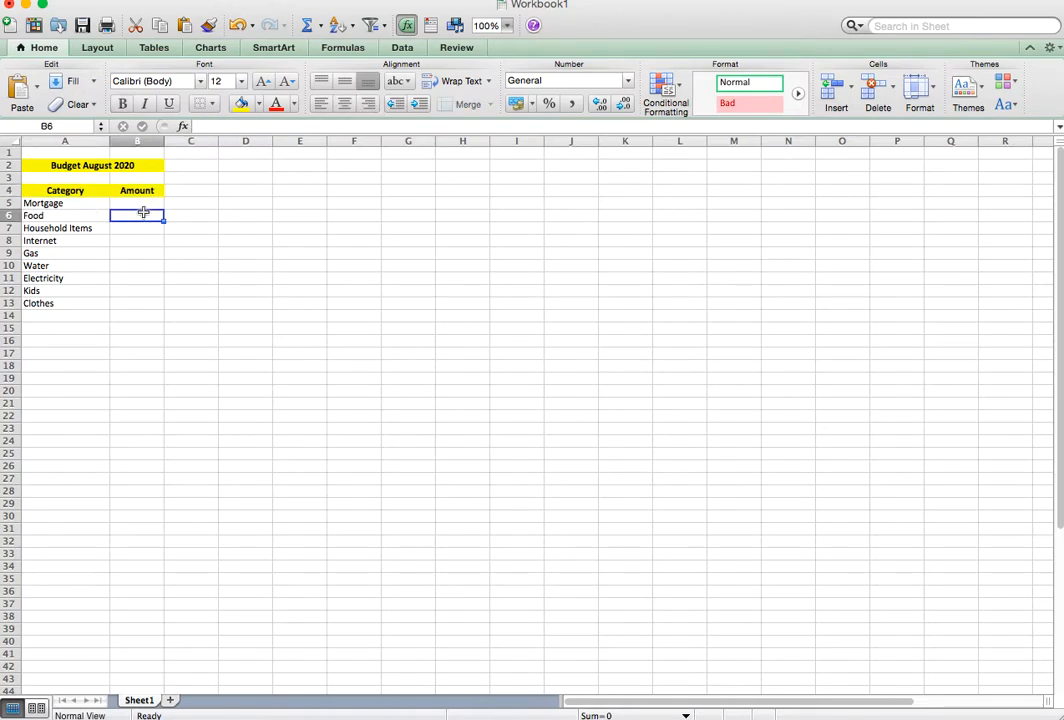
left_click(143, 203)
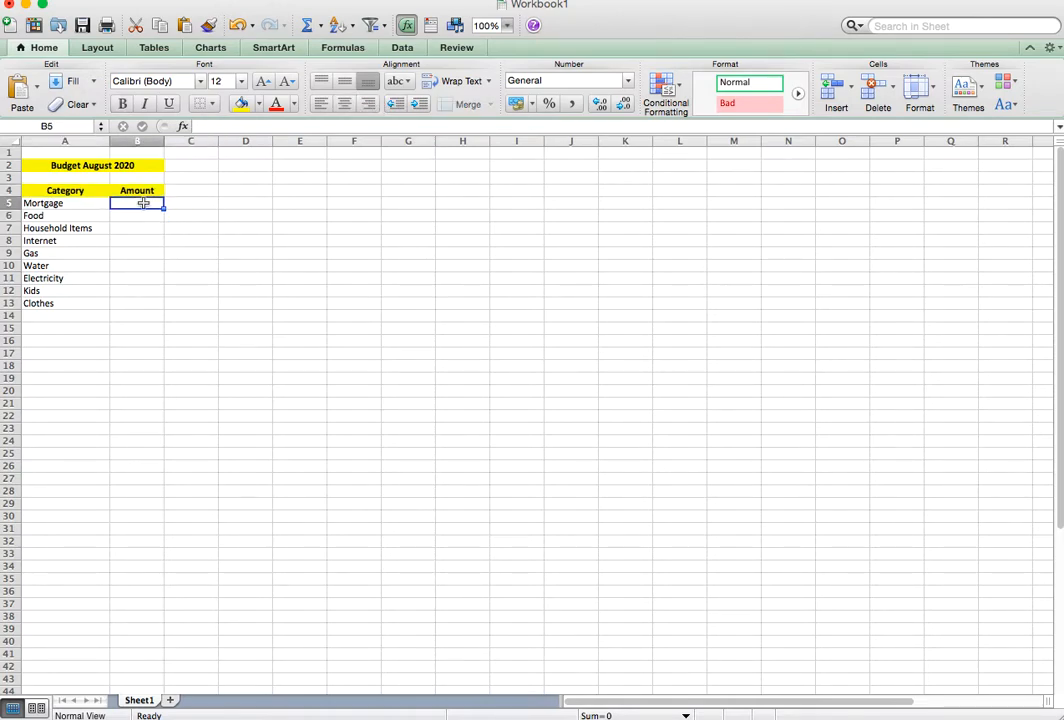
left_click(195, 178)
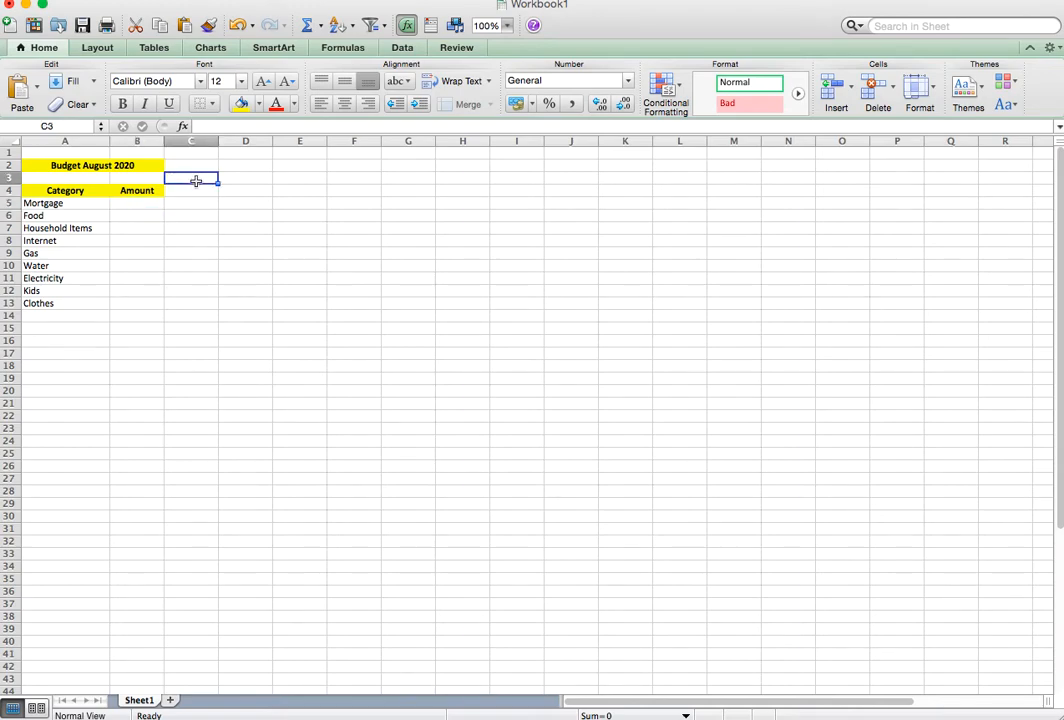
Insert a new row above row 3 and enter "Income" in cell A3 beneath the title.
right_click(5, 179)
left_click(42, 262)
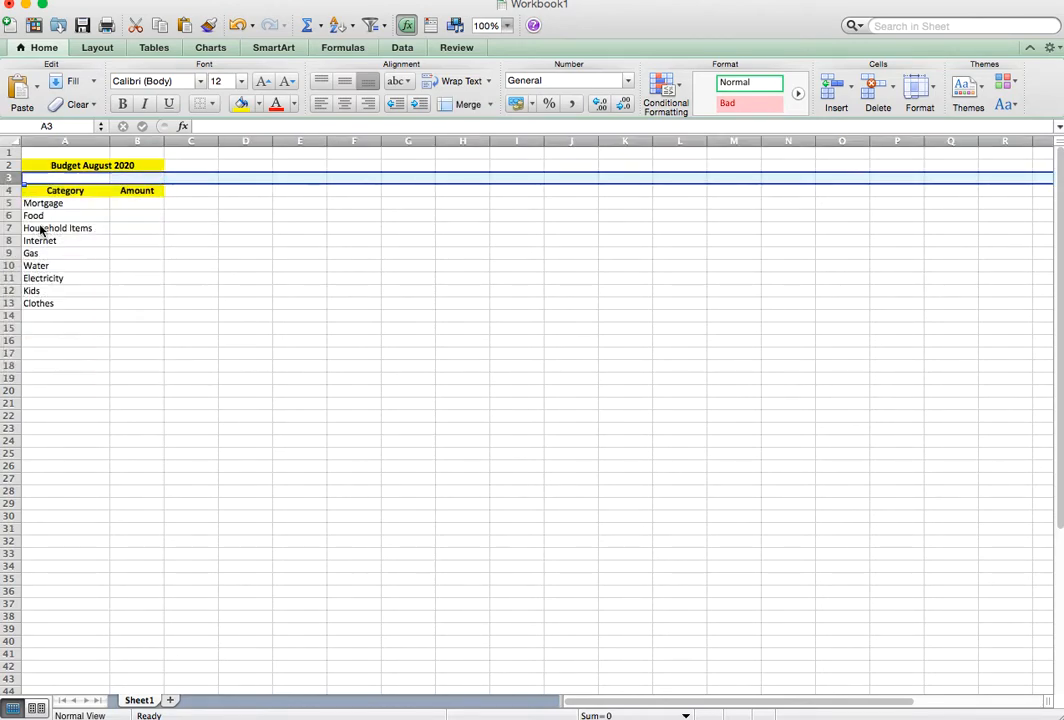
left_click(63, 176)
type("Income")
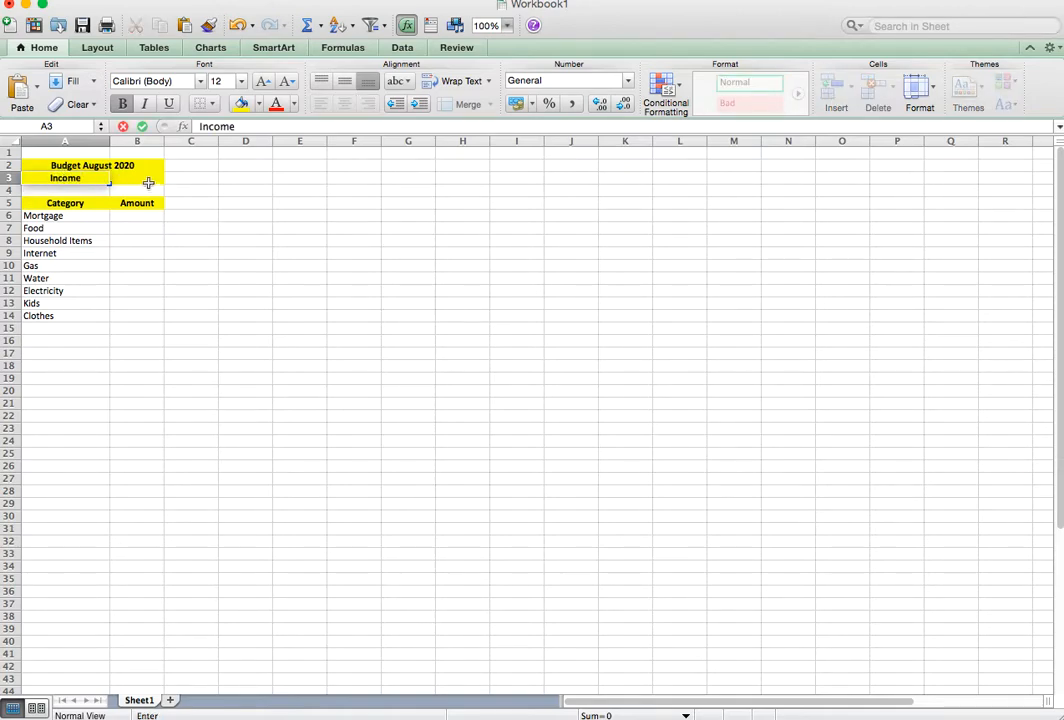
left_click(93, 195)
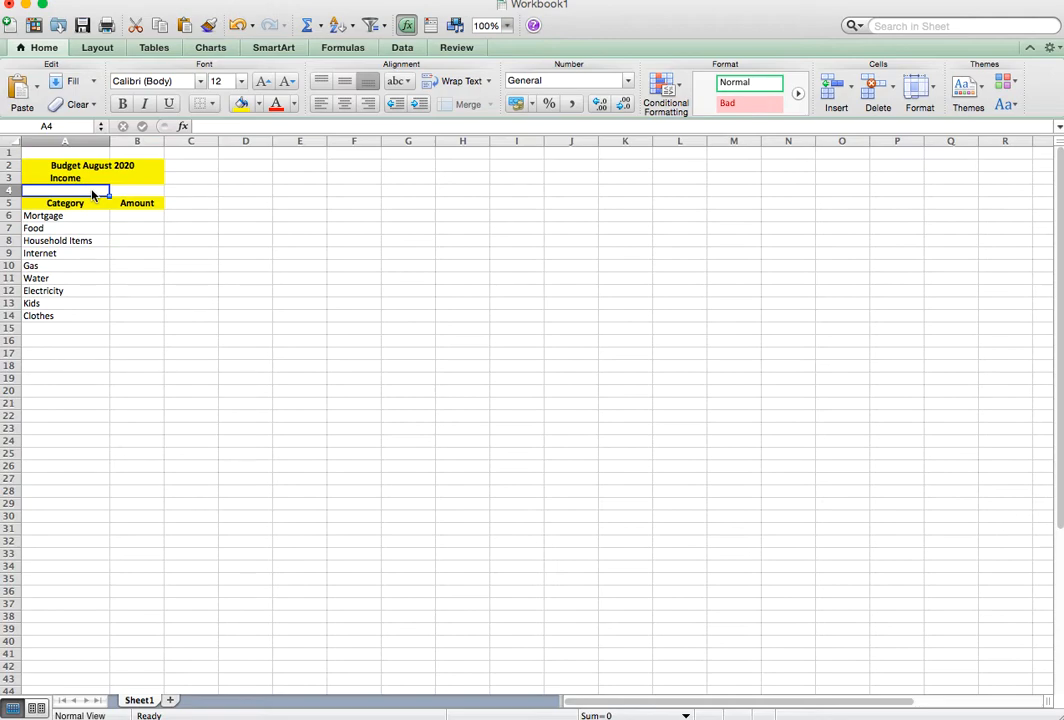
Enter "Job 1" in A4, then insert a row above the Category header and enter "Job 2" in A5.
type("Job 1")
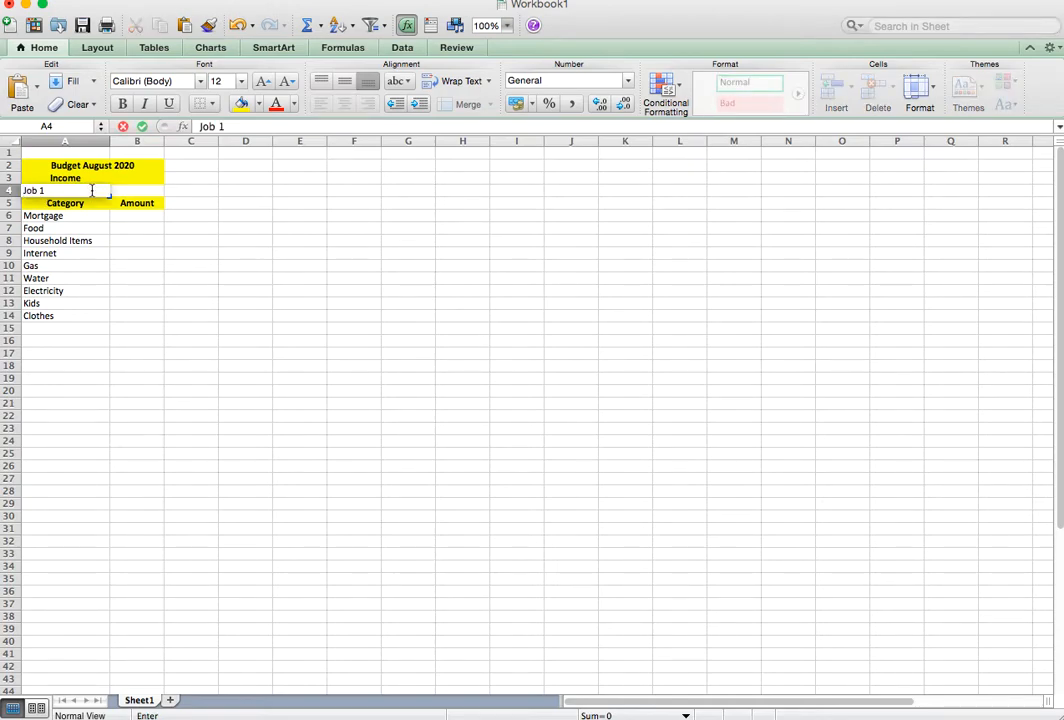
left_click(9, 203)
right_click(10, 204)
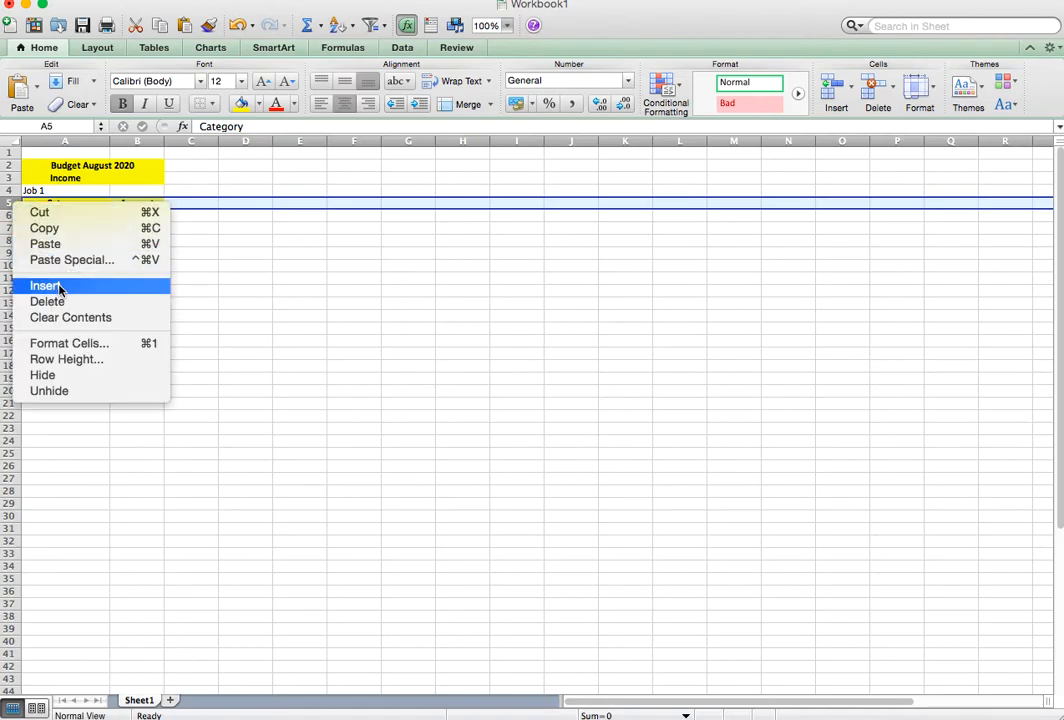
left_click(59, 289)
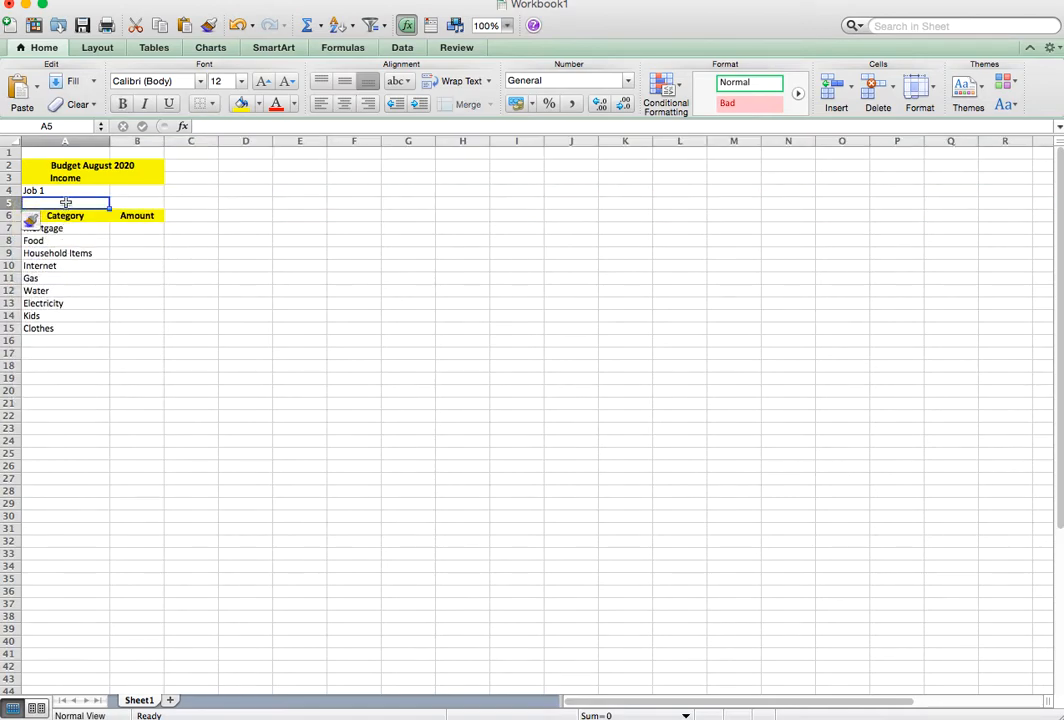
type("Job 2")
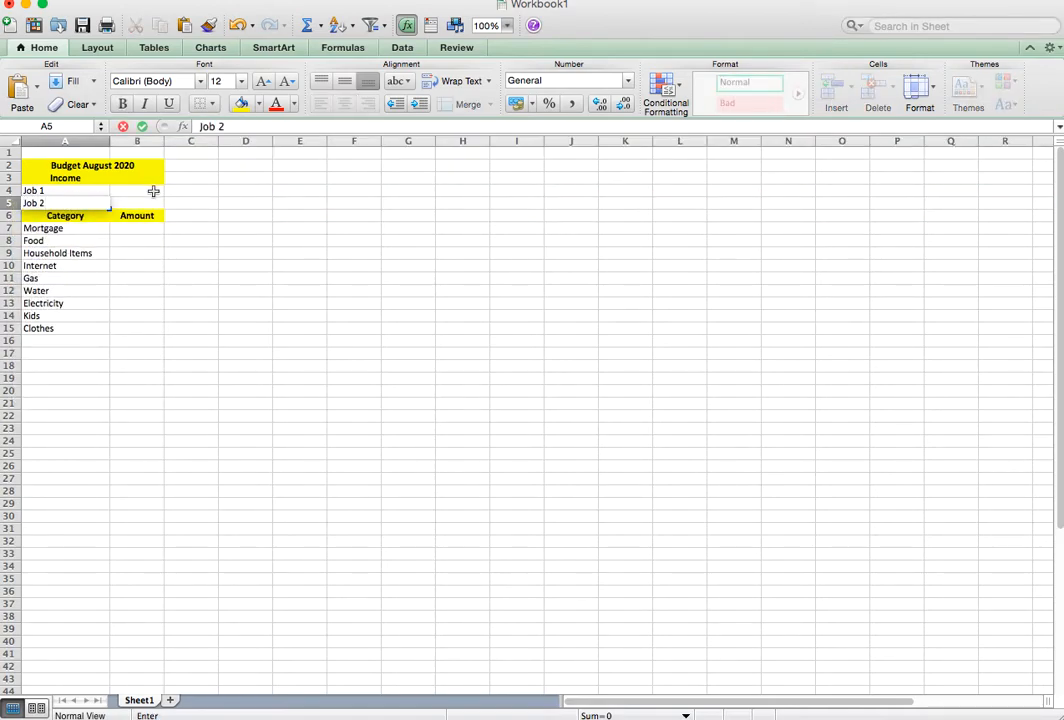
Enter the income amounts 1500 for Job 1 in B4 and 2000 for Job 2 in B5.
left_click(154, 190)
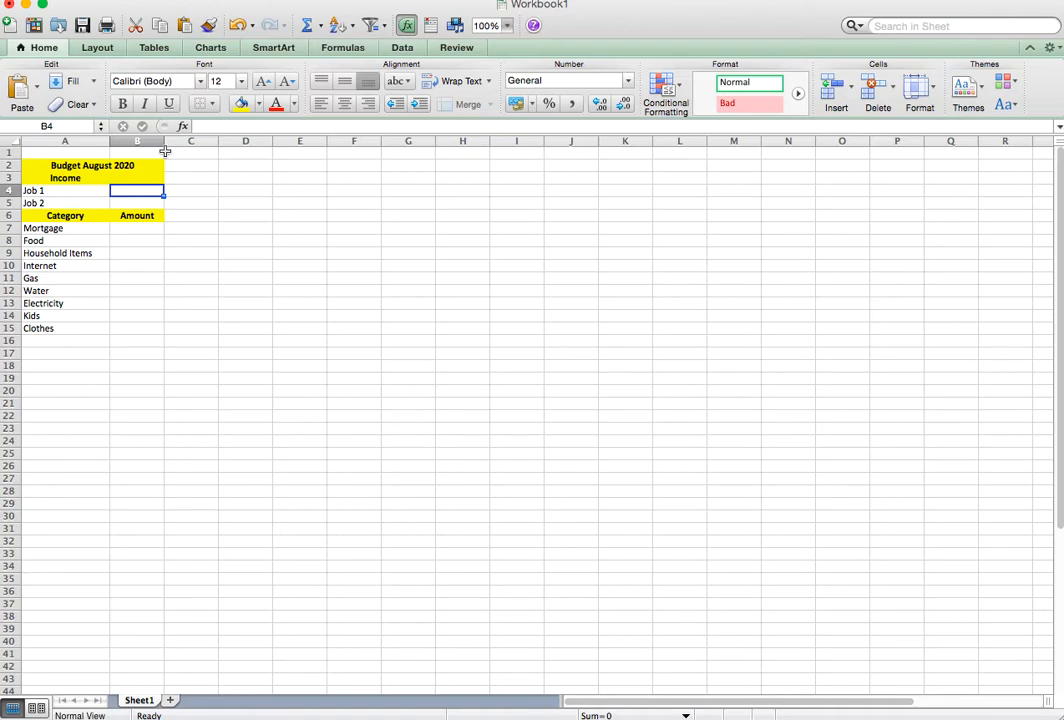
type("1500")
key("Return")
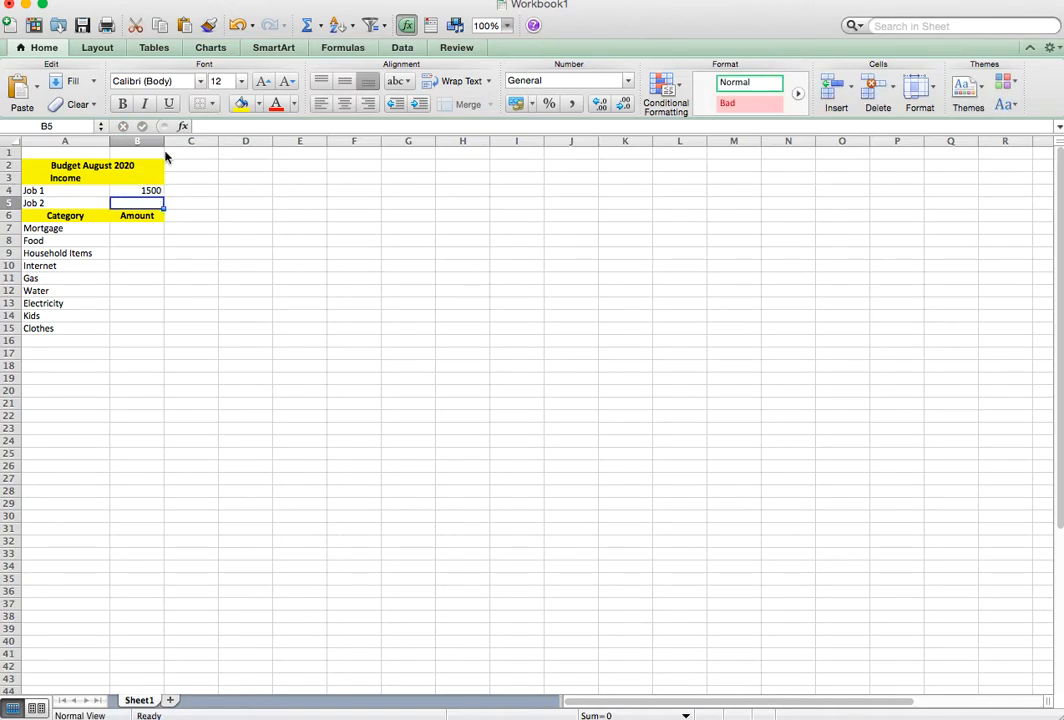
type("2000")
key("Return")
Enter the amounts for Mortgage 800, Food 200, Household Items 50 and Internet 30 in B7 to B10.
key("Return")
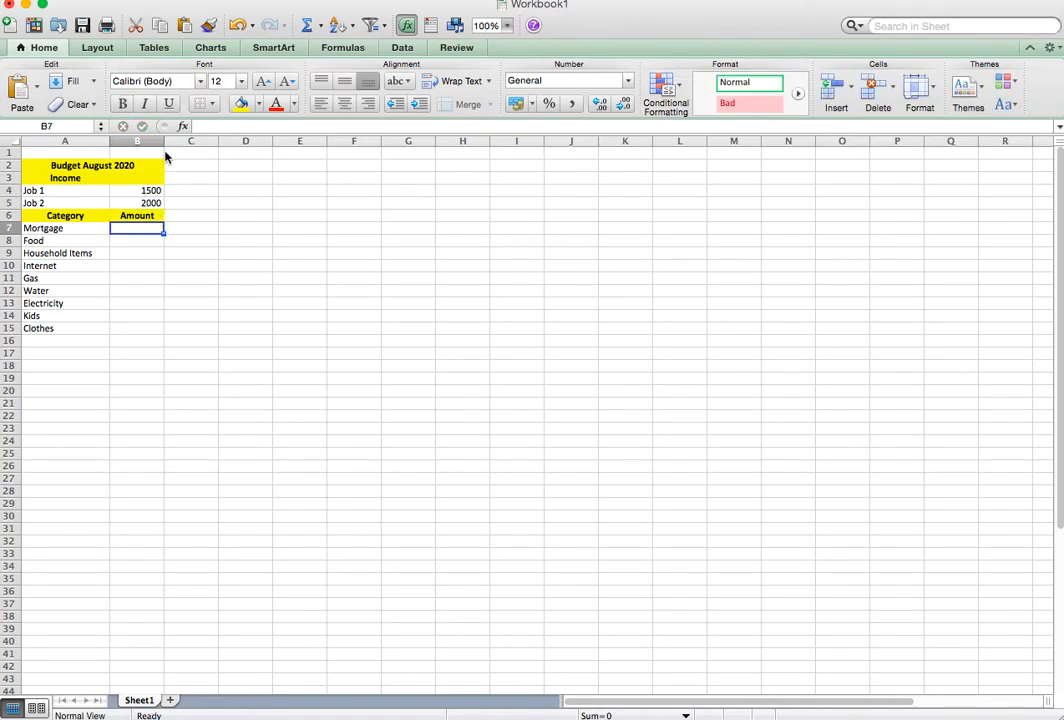
type("800")
key("Return")
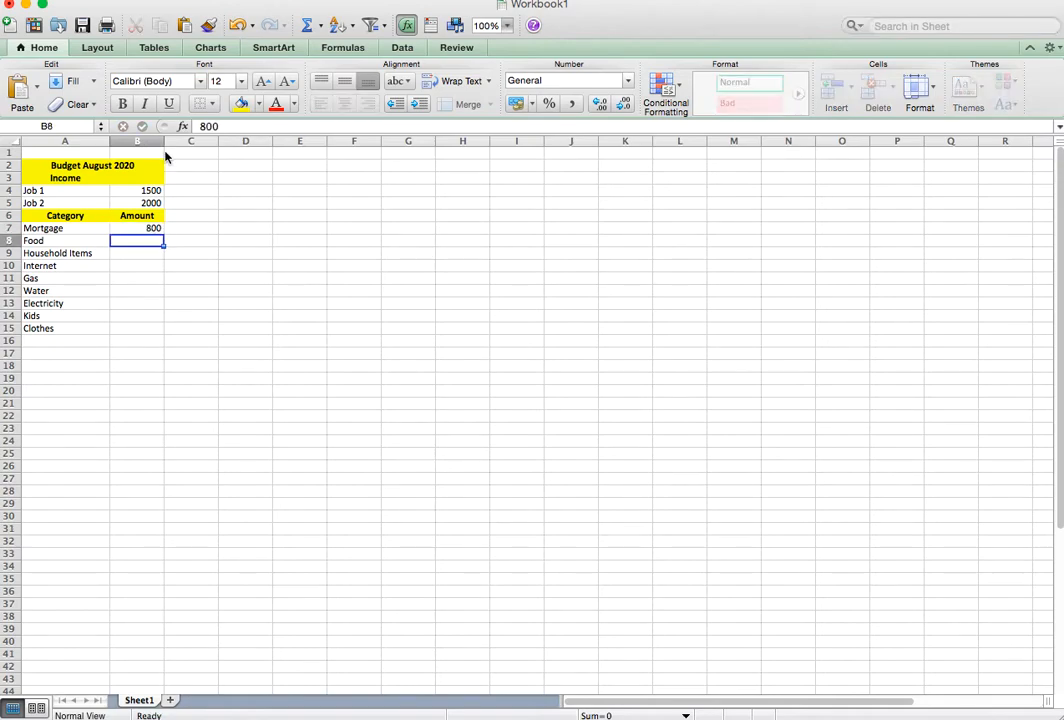
type("200")
key("Return")
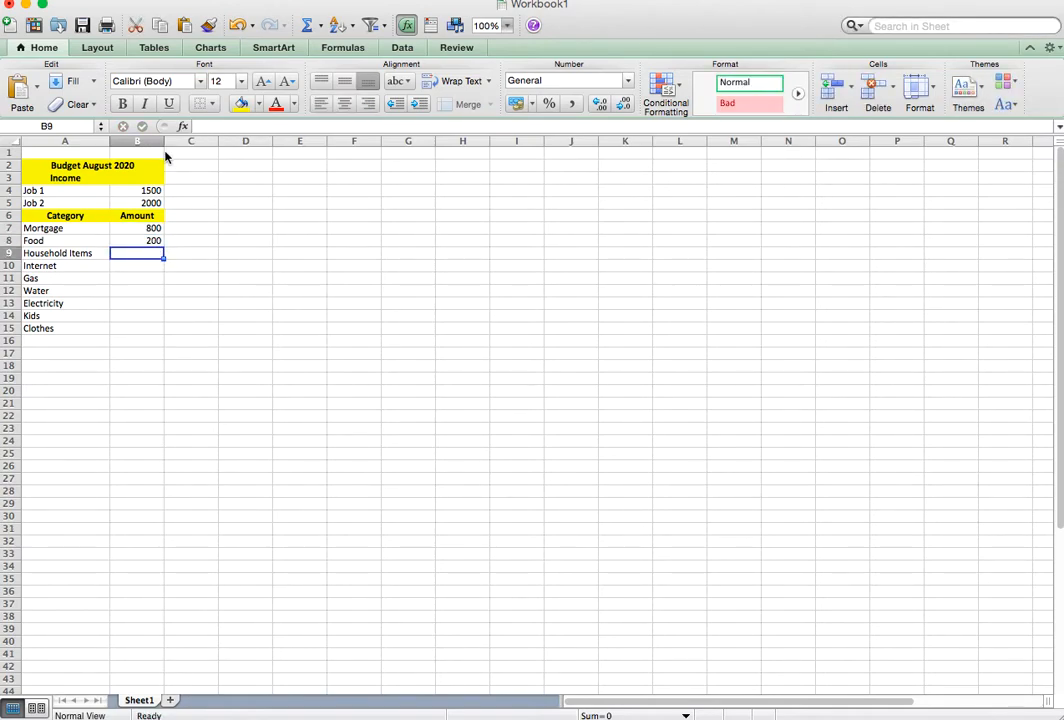
type("50")
key("Return")
type("30")
key("Return")
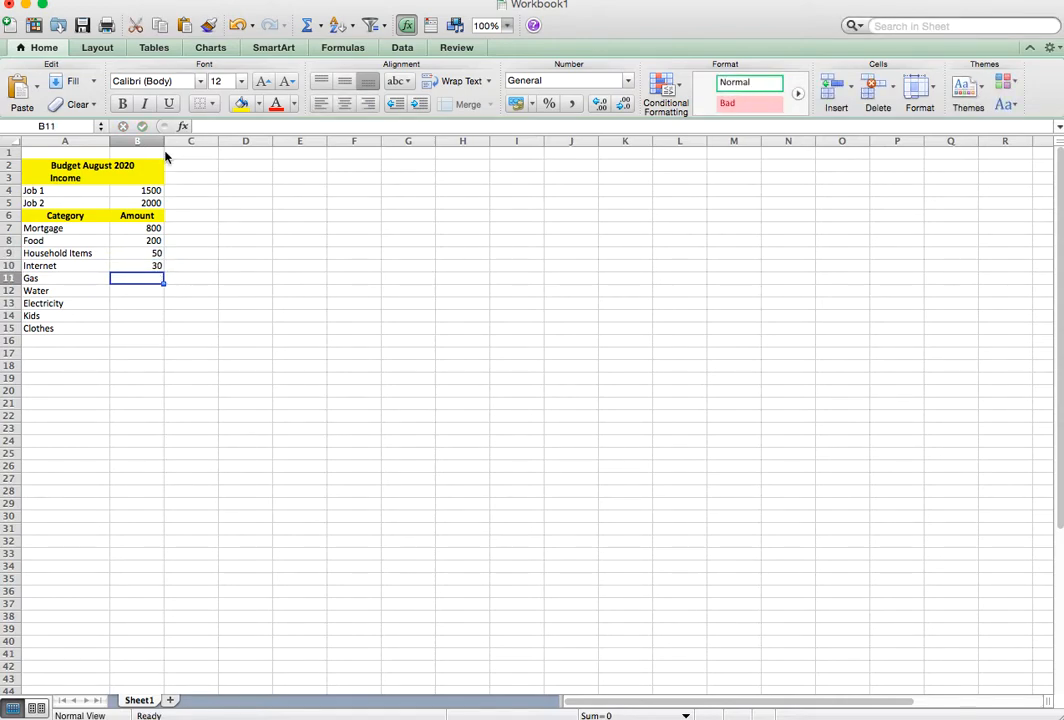
Enter the amounts for Gas 100, Water 50, Electricity 50, Kids 20 and Clothes 10 in B11 to B15.
type("100")
key("Return")
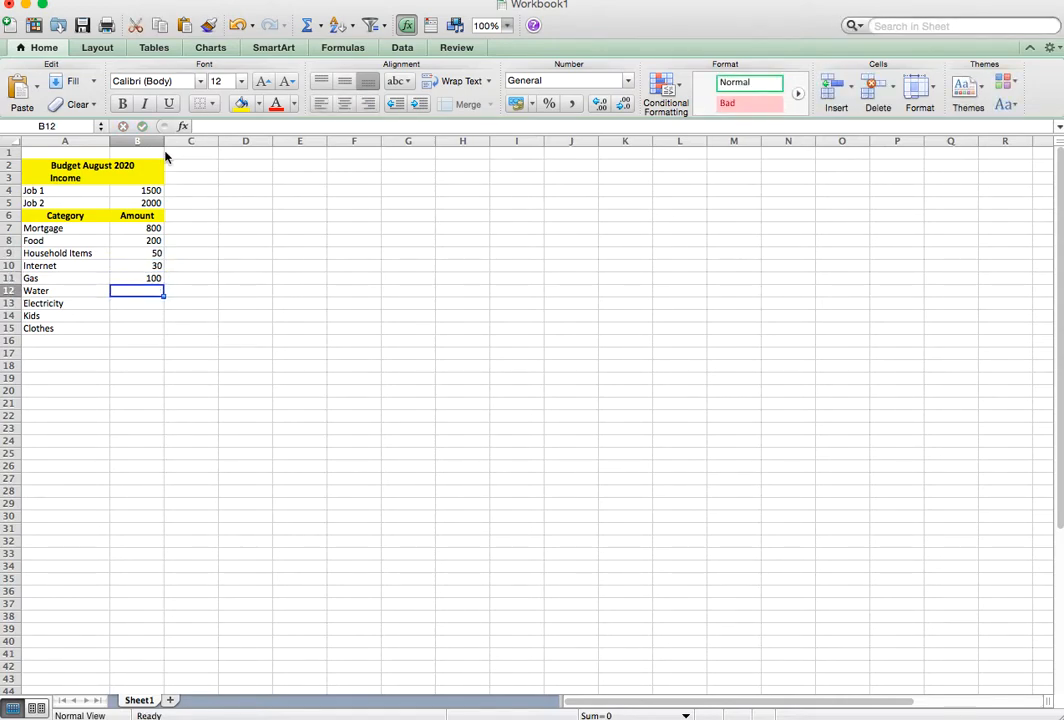
type("50")
key("Return")
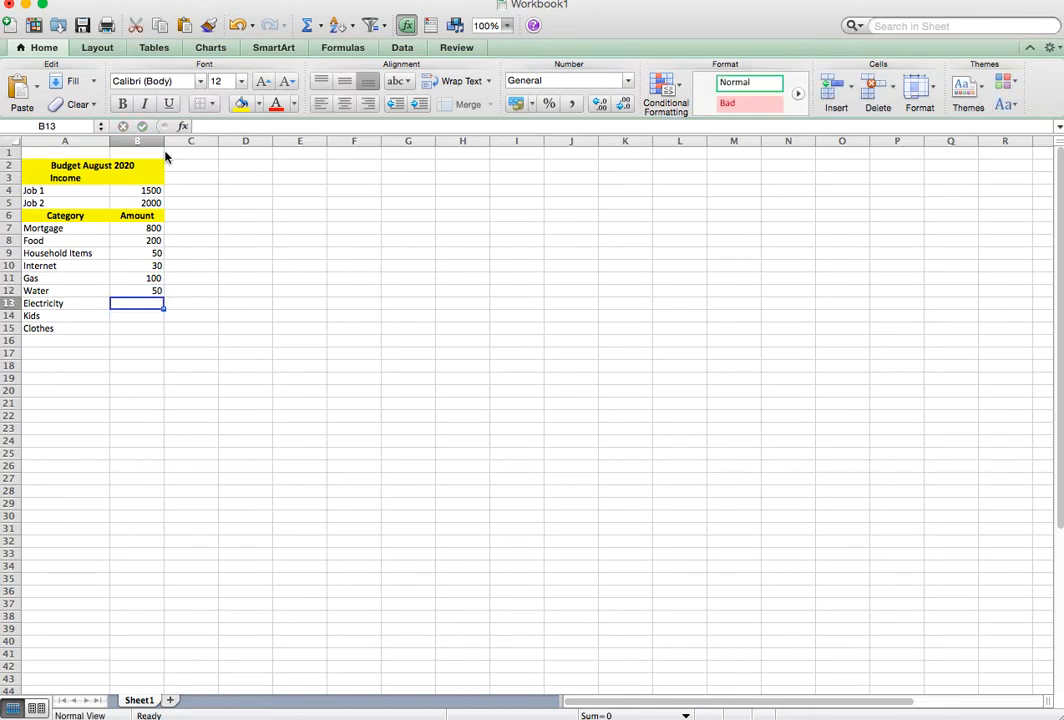
type("50")
key("Return")
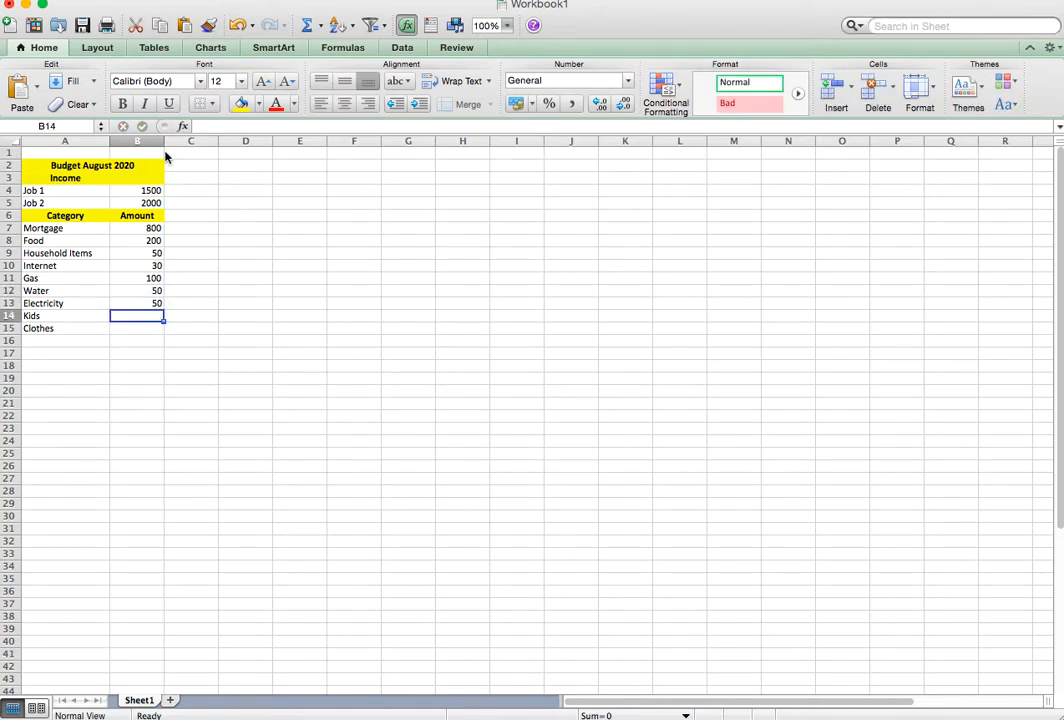
type("20")
key("Return")
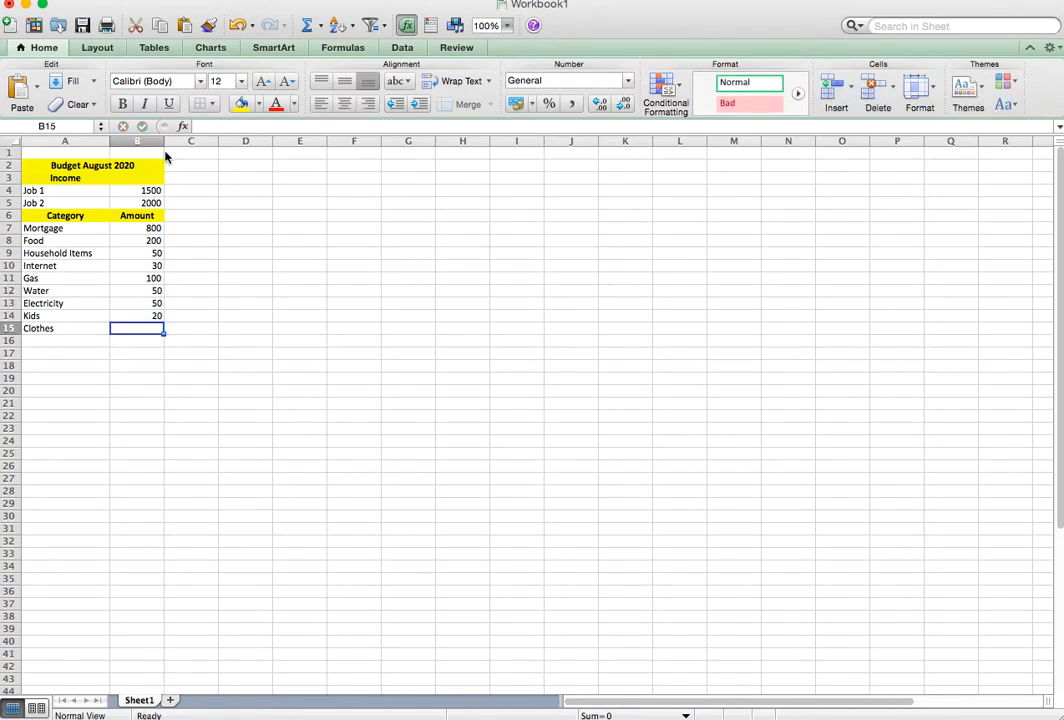
type("10")
key("Return")
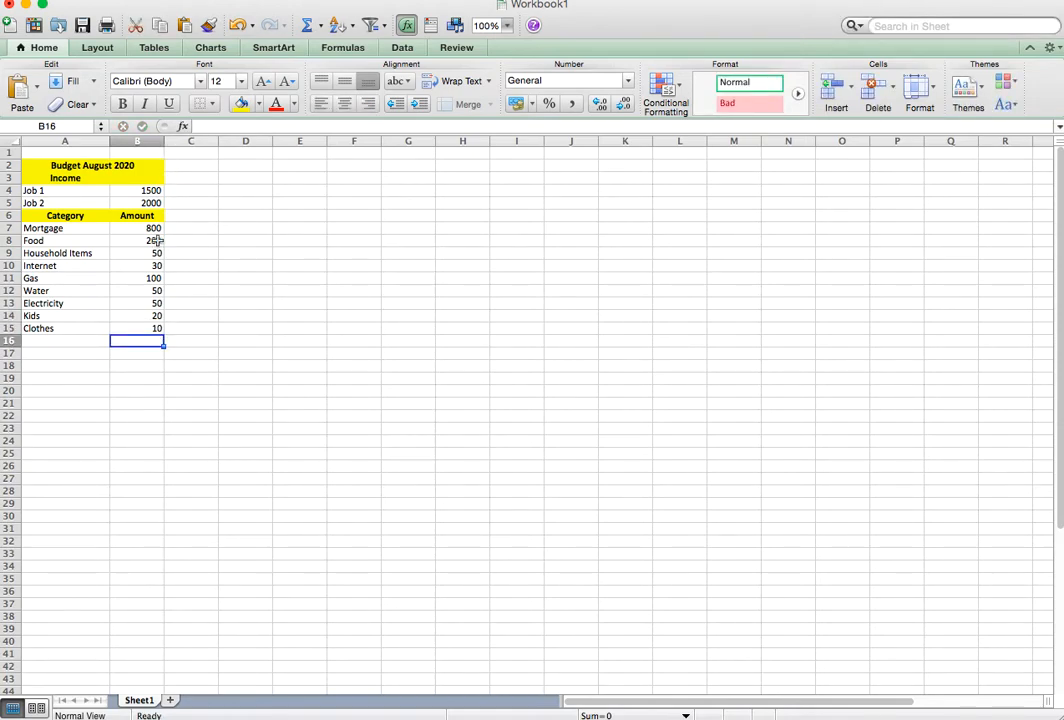
Add up the expense amounts in B16 with the formula =SUM(B7:B15) and label it "Total Expenses" in A16.
type("=SUM")
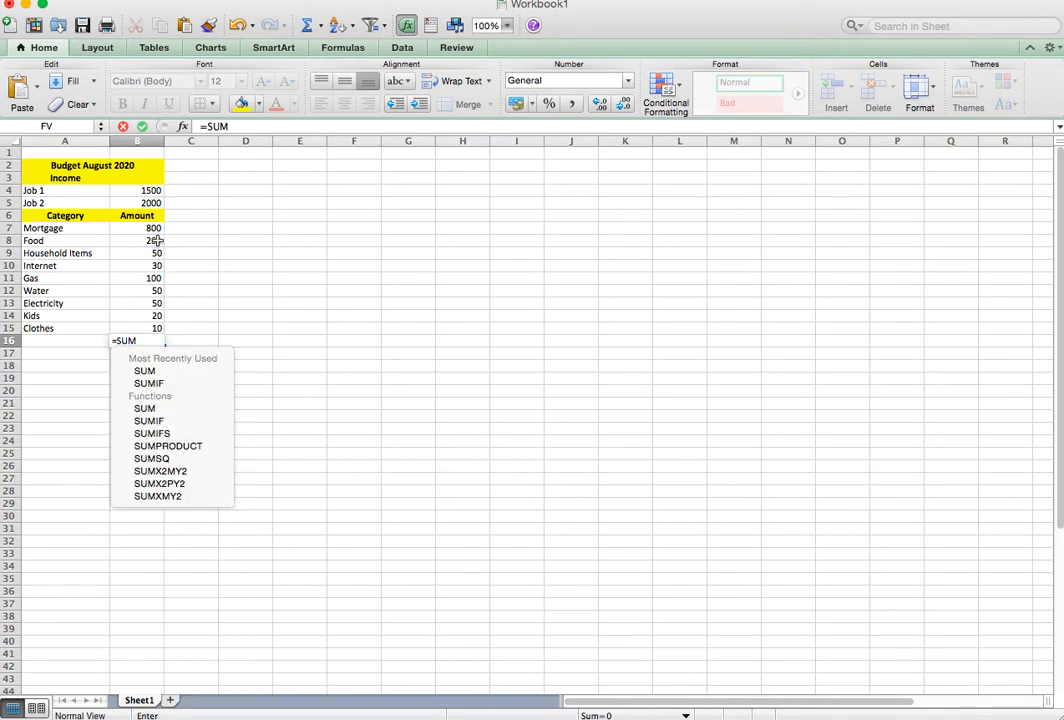
type("(")
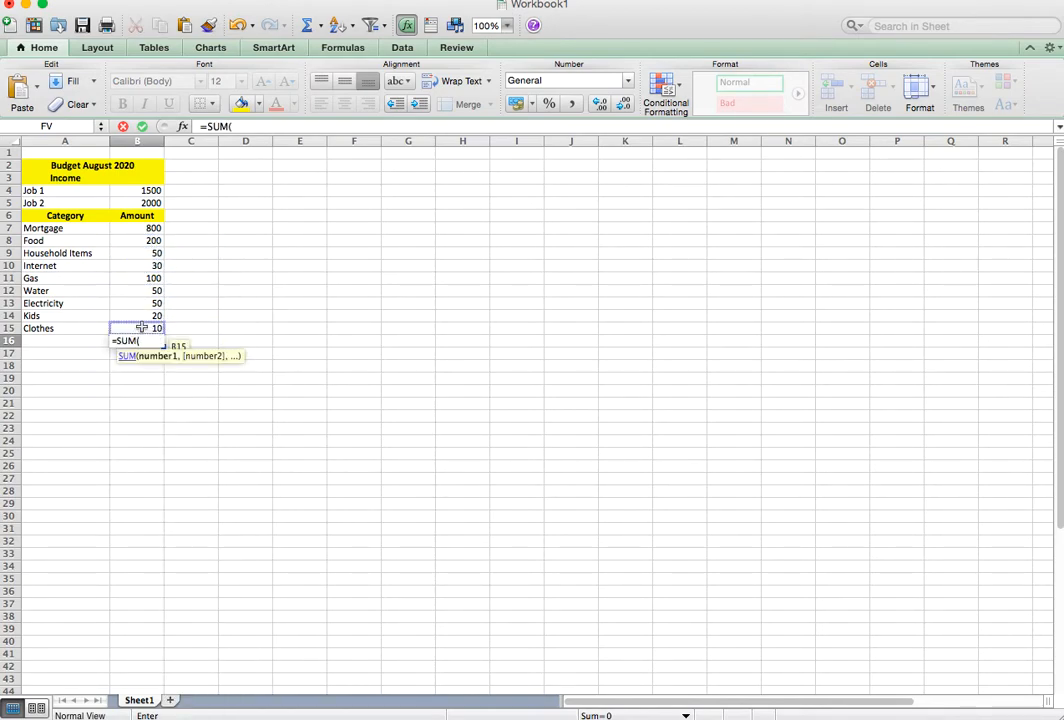
left_click_drag(141, 331, 129, 236)
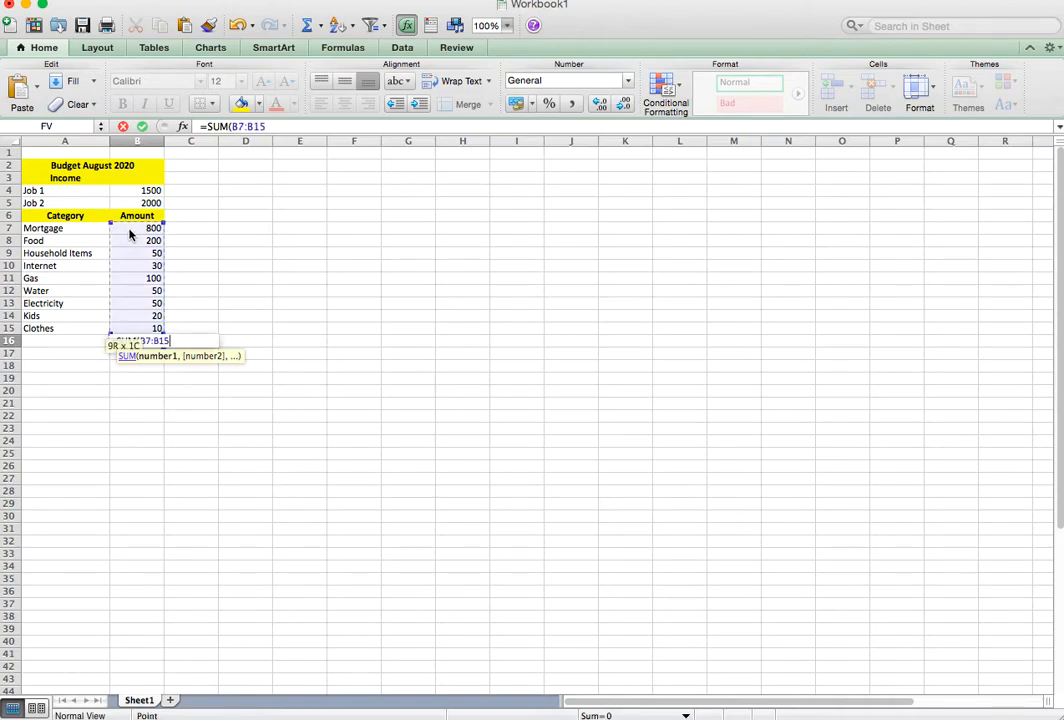
key("Return")
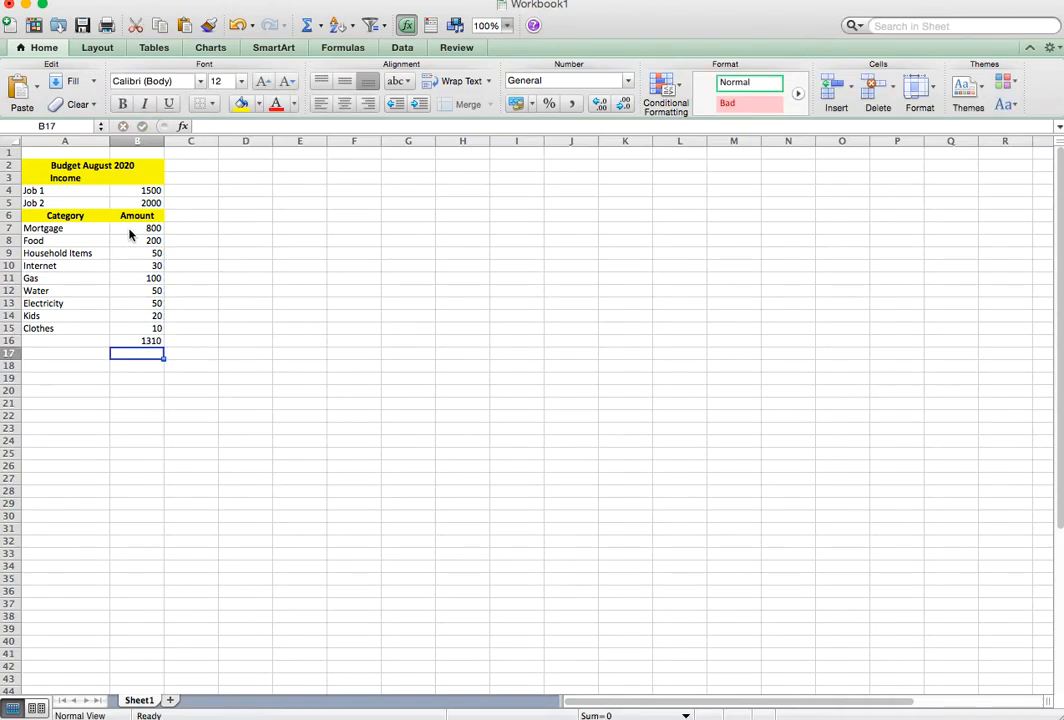
left_click(63, 347)
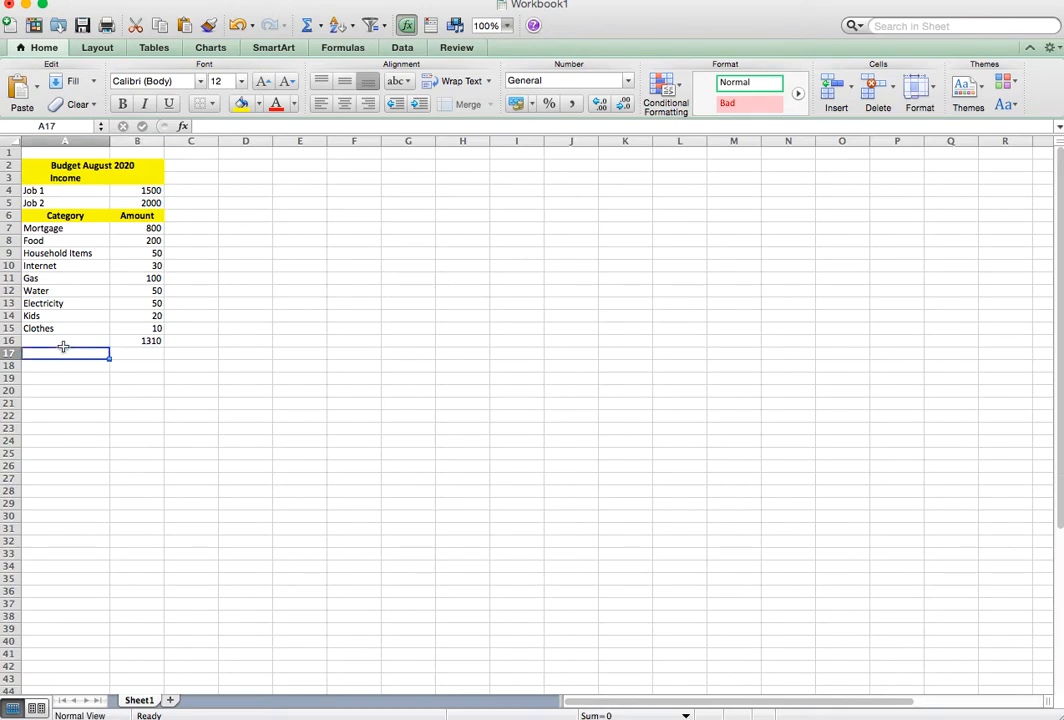
key("Up")
type("To")
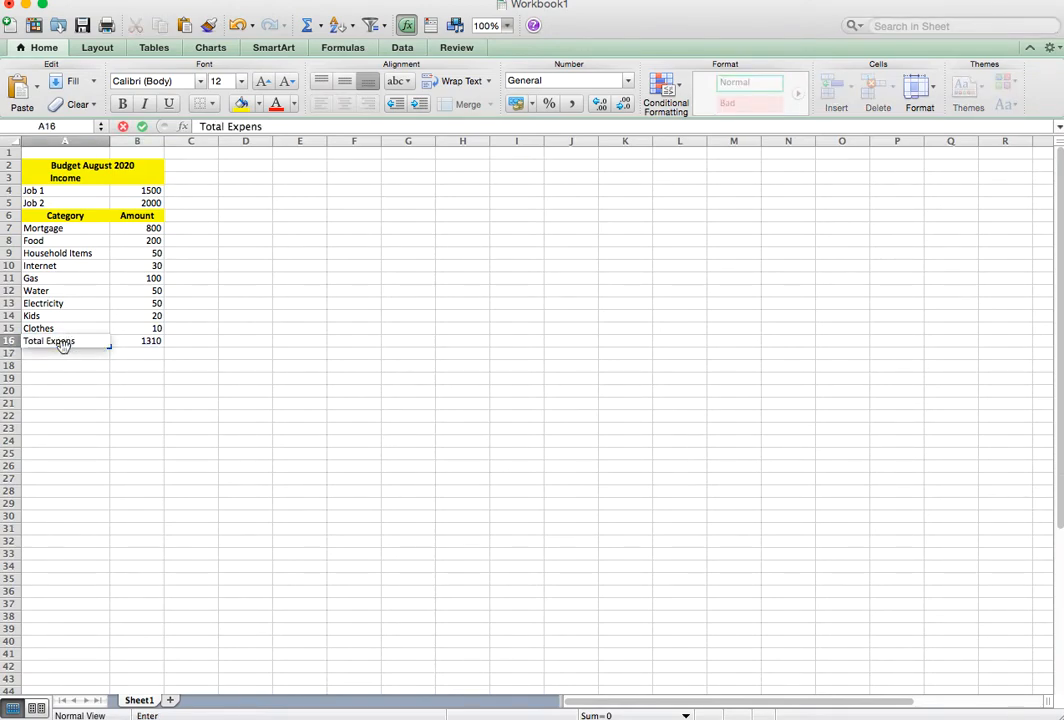
left_click(150, 344)
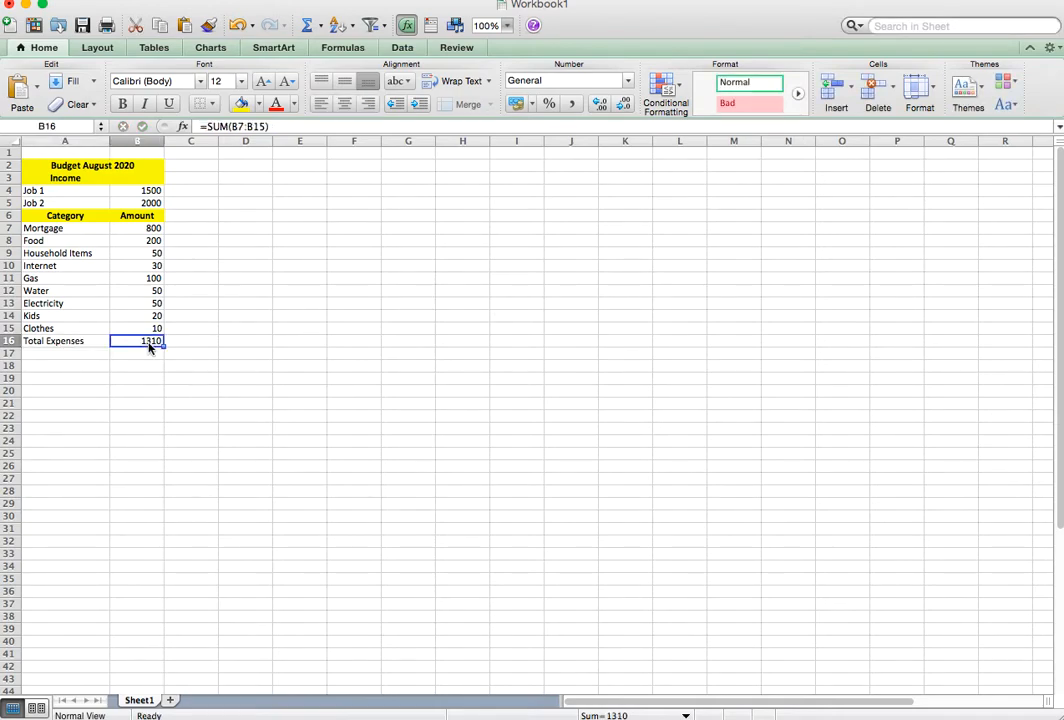
Insert two blank rows between the Job 2 row and the Category and Amount header row.
left_click(6, 216)
right_click(7, 218)
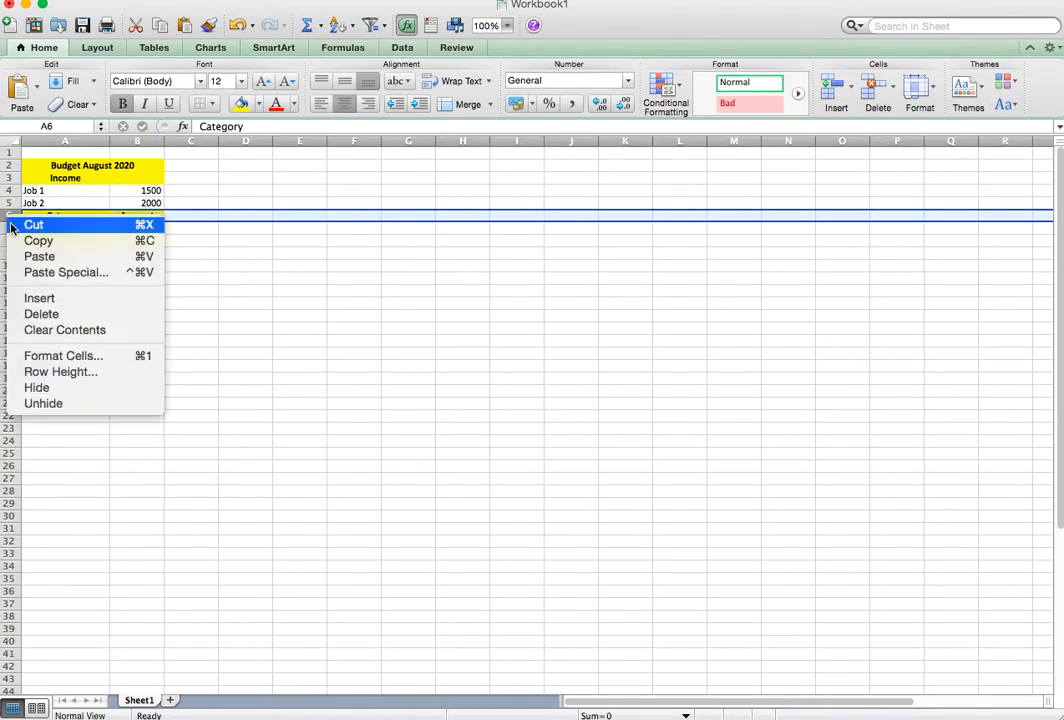
left_click(40, 298)
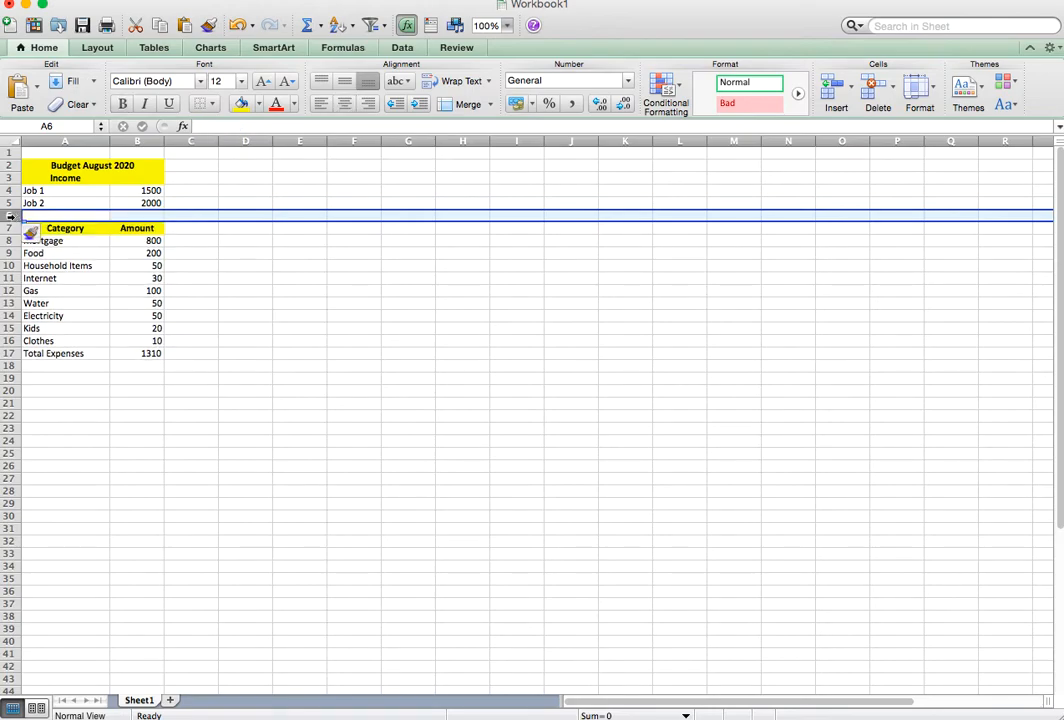
right_click(22, 218)
left_click(42, 295)
Enter "Total Income" in A6 and add the two job incomes in B6 with the formula =B5+B4.
left_click(58, 216)
type("Total Income")
key("Tab")
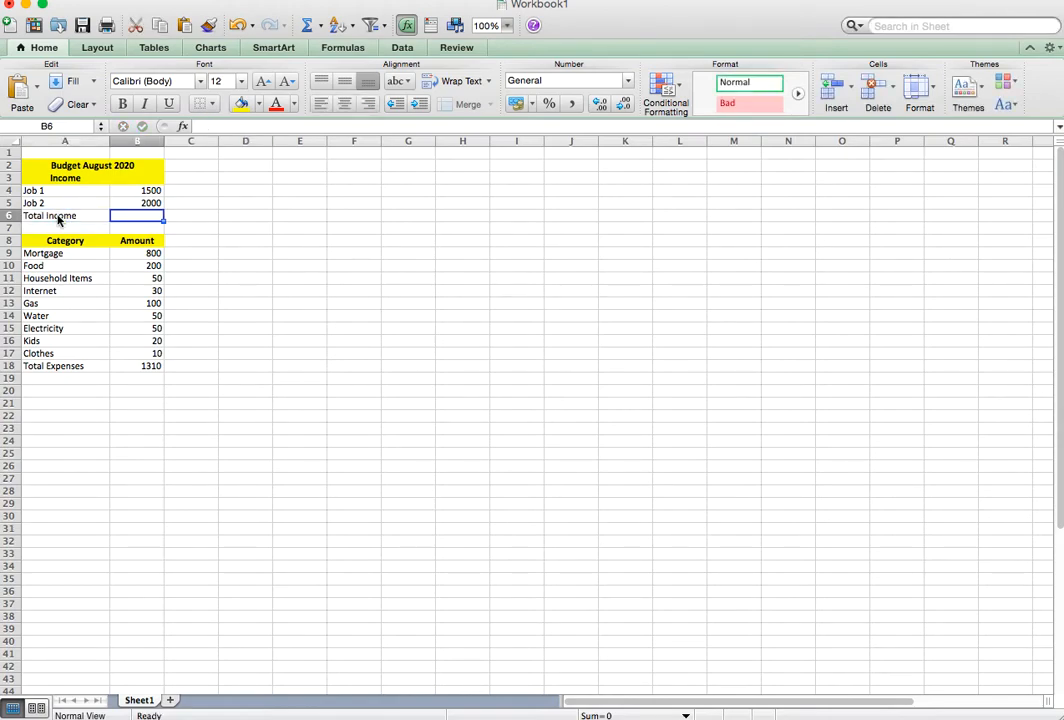
type("=")
left_click(57, 216)
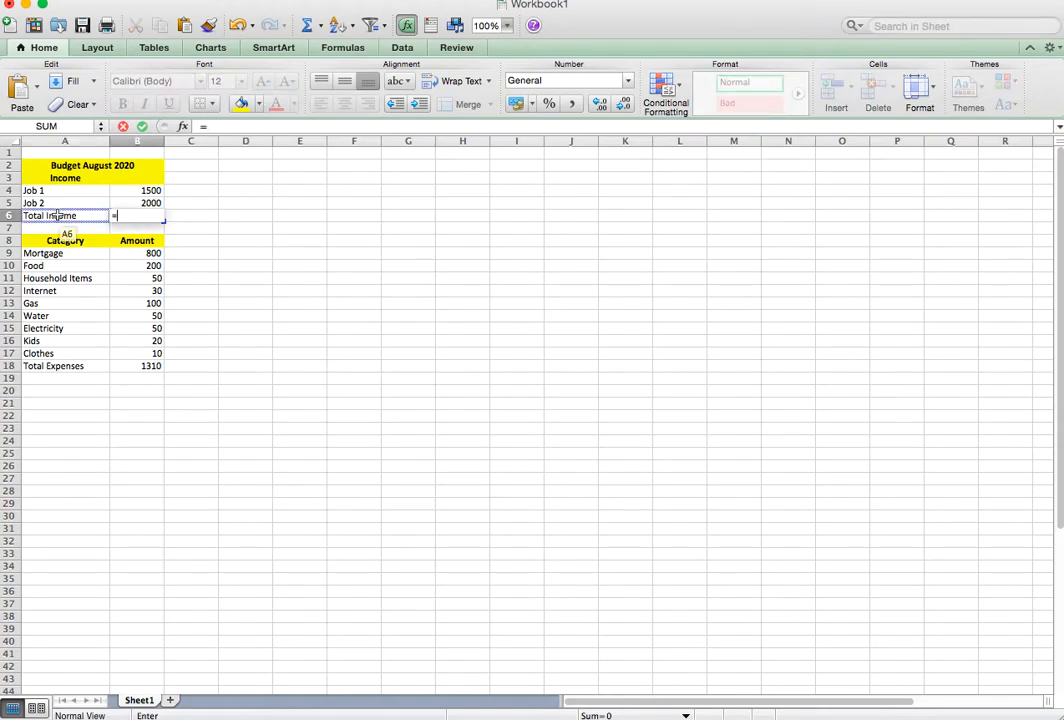
key("Up")
type("+")
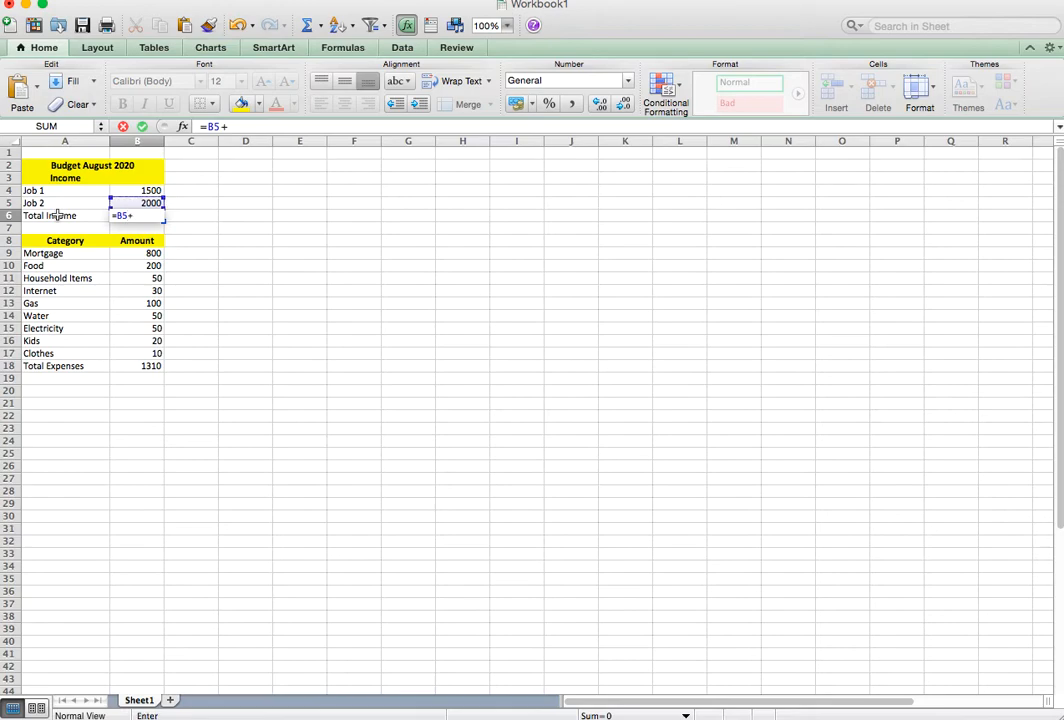
key("Up")
key("BackSpace")
key("BackSpace")
left_click(153, 192)
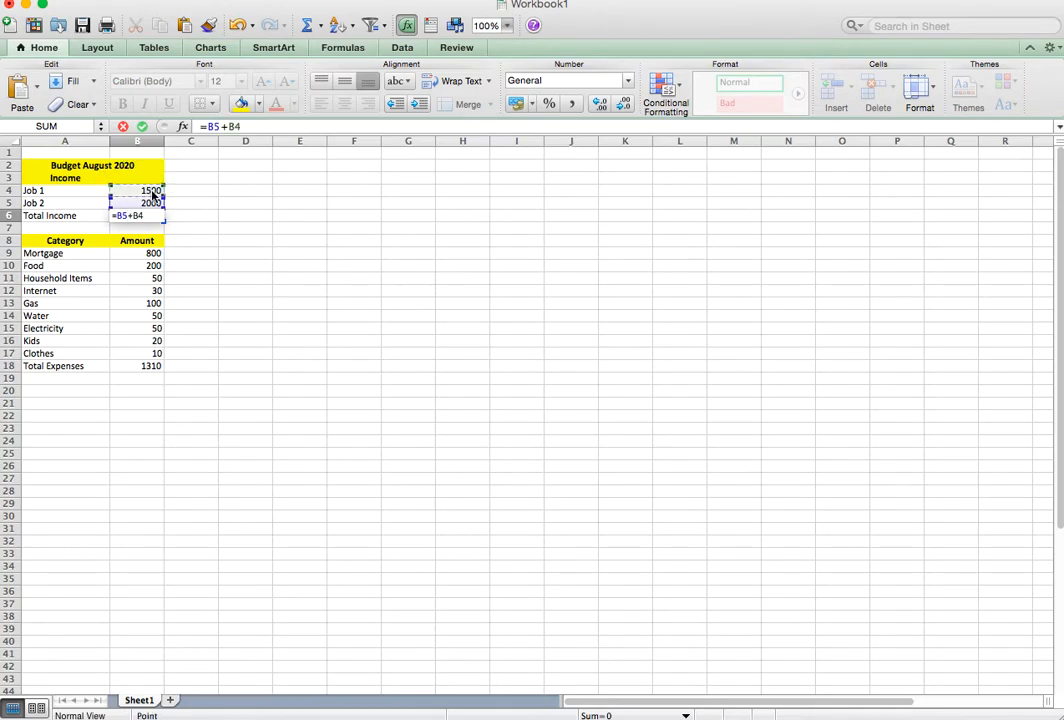
key("Return")
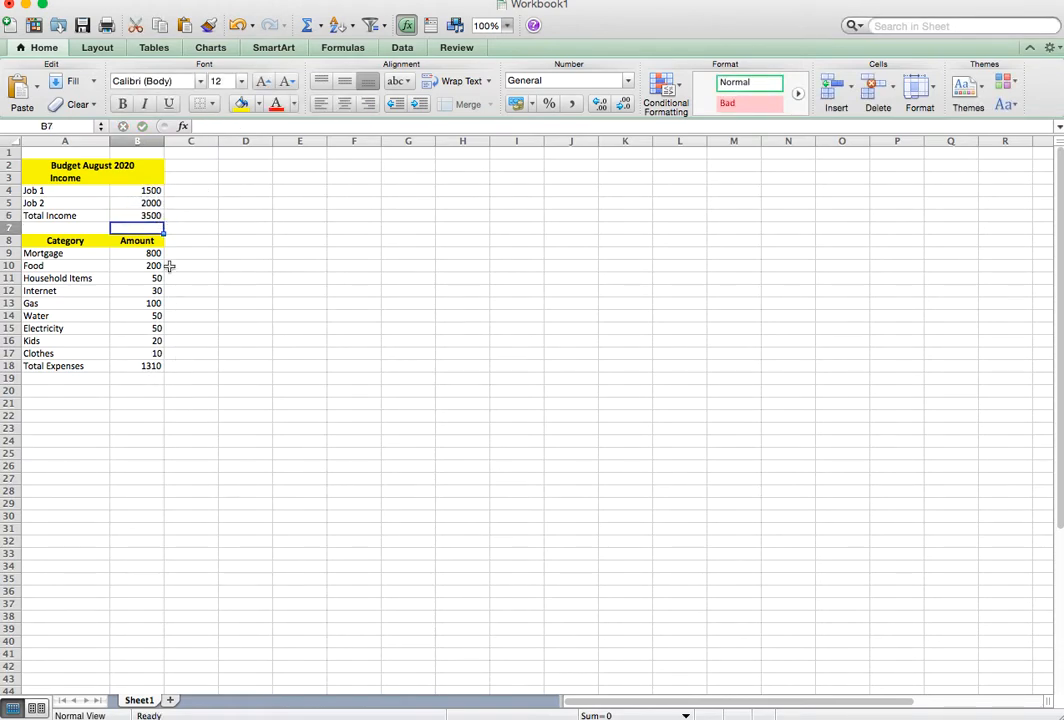
Enter "Difference" in A21 and subtract total expenses from total income in B21 with the formula =B6-B18.
left_click(73, 403)
type("Differ")
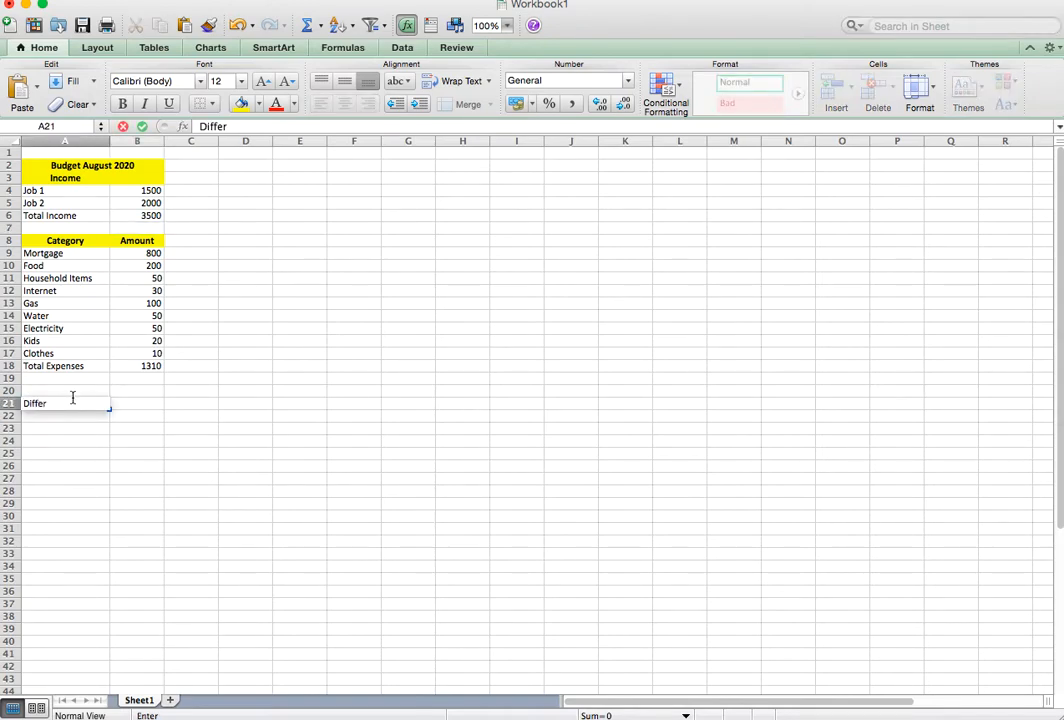
type("ence")
key("Tab")
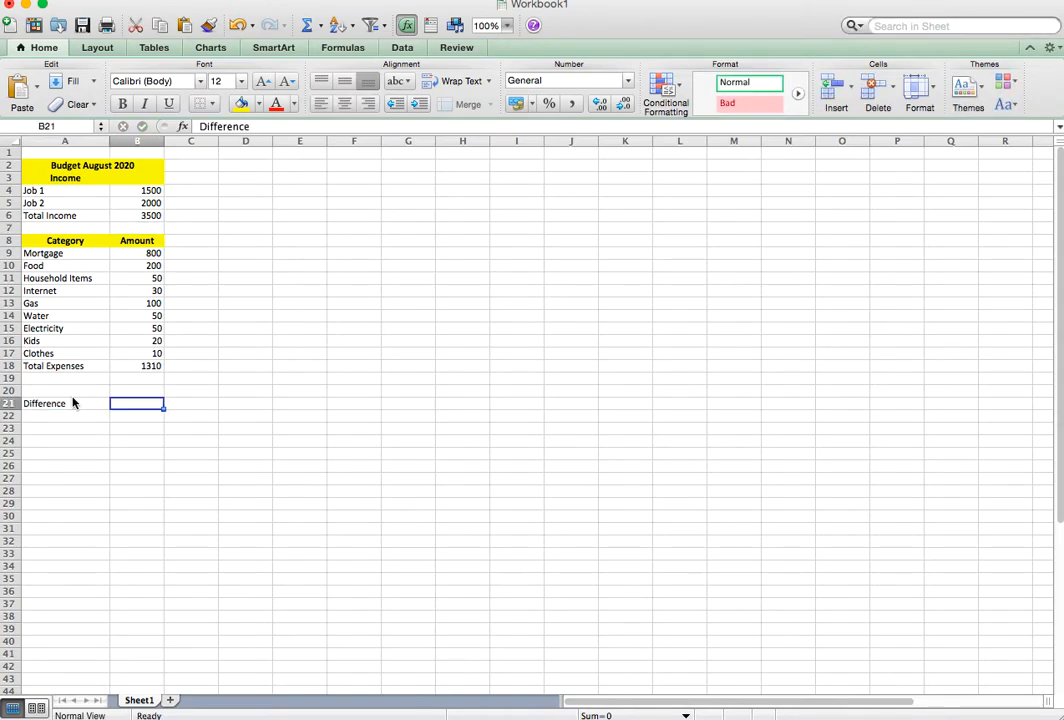
type("=")
left_click(131, 215)
type("-")
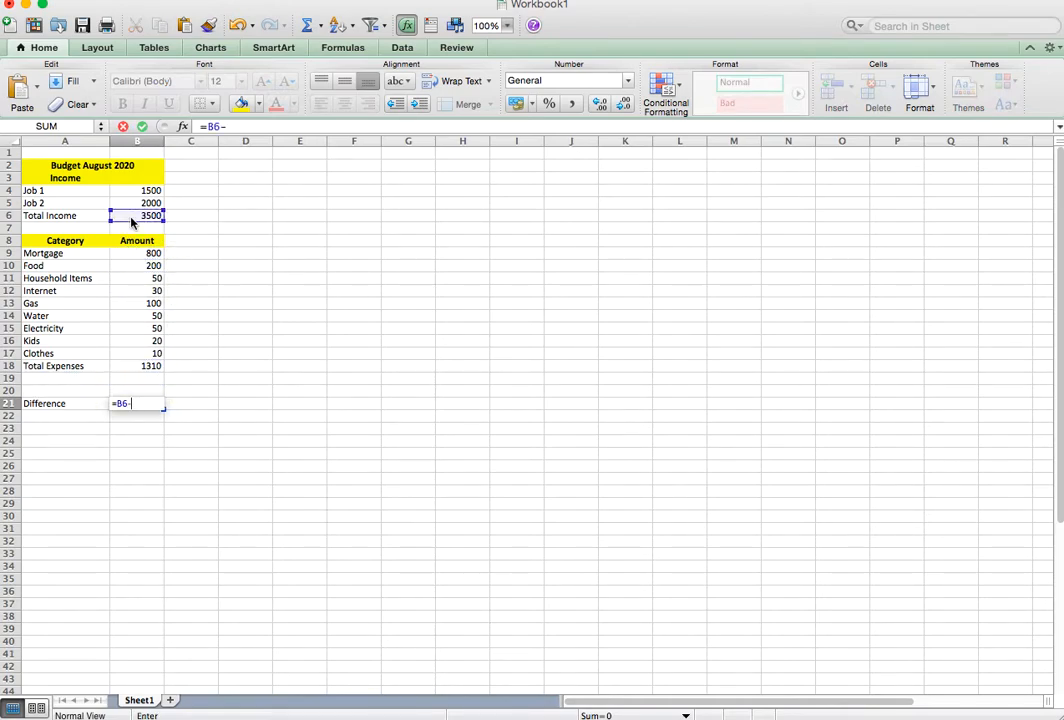
left_click(151, 366)
key("Return")
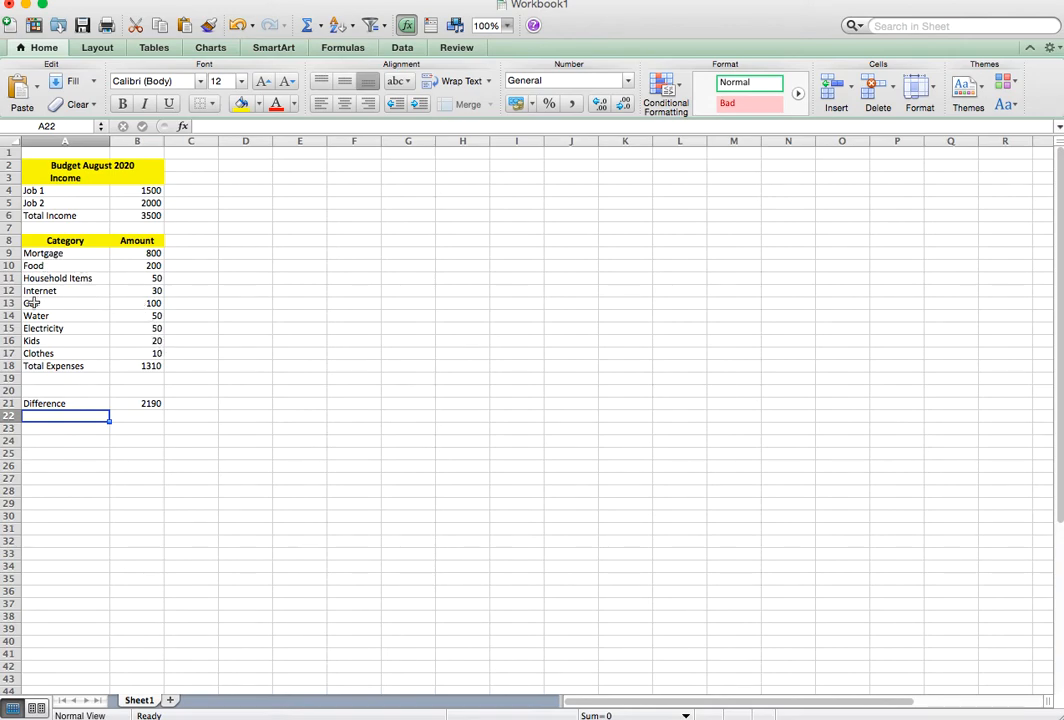
Insert a new row above the Mortgage row, directly beneath the Category and Amount headers.
left_click(8, 253)
right_click(8, 253)
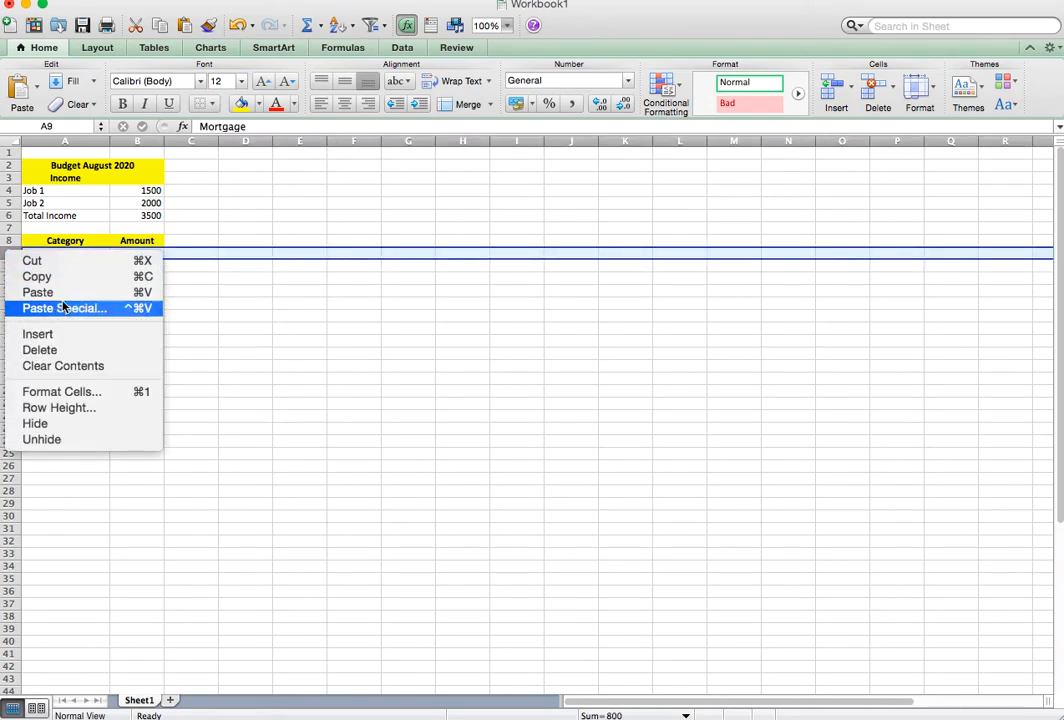
left_click(53, 275)
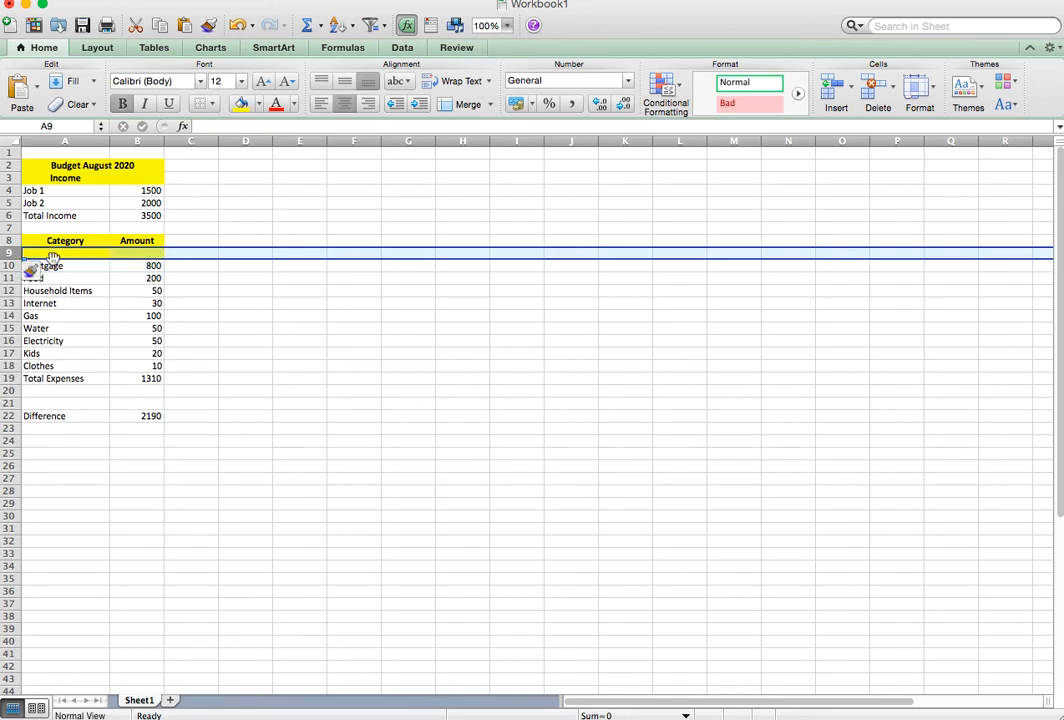
Fill the newly inserted row 9 with white and enter "Tithing" in A9.
left_click(258, 104)
left_click(240, 137)
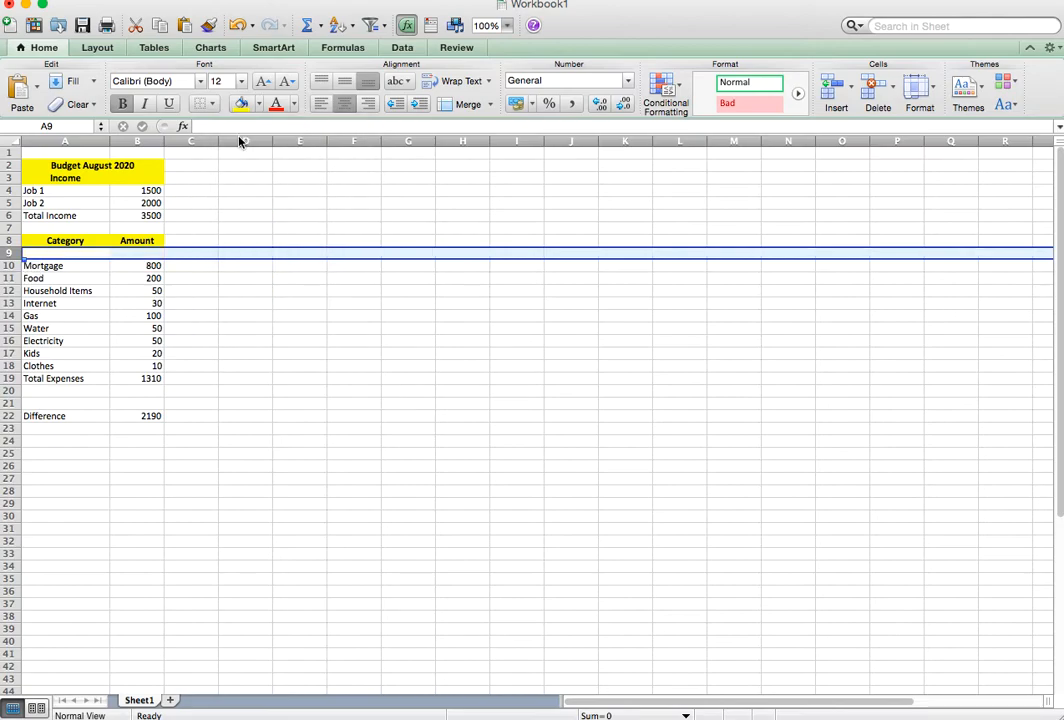
left_click(44, 254)
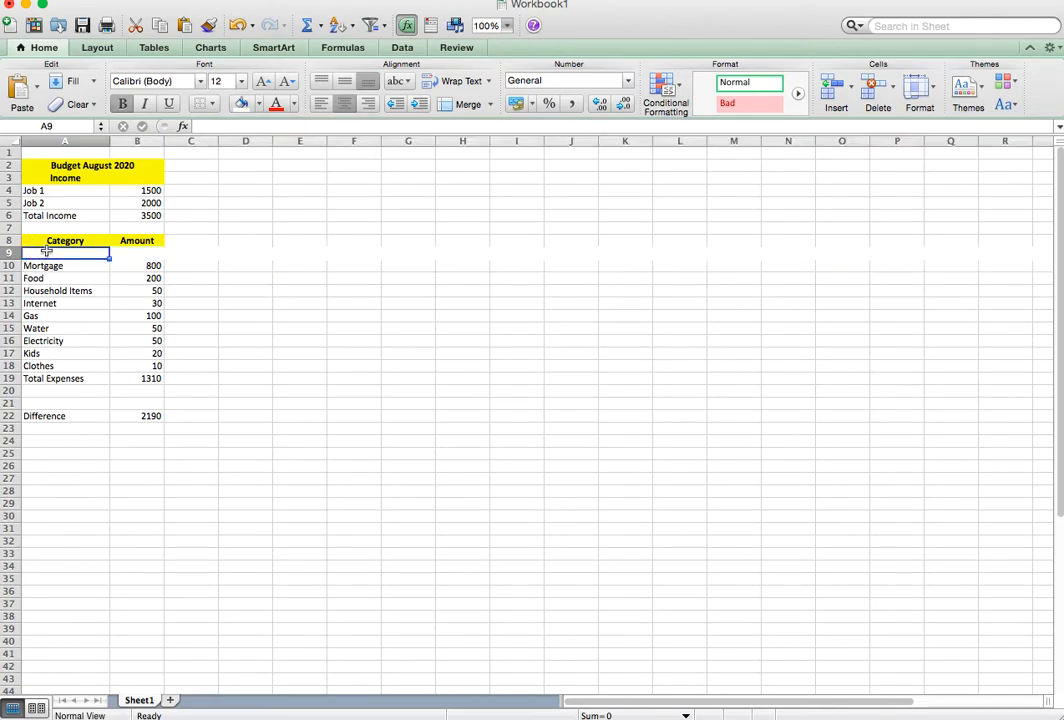
type("Tithing")
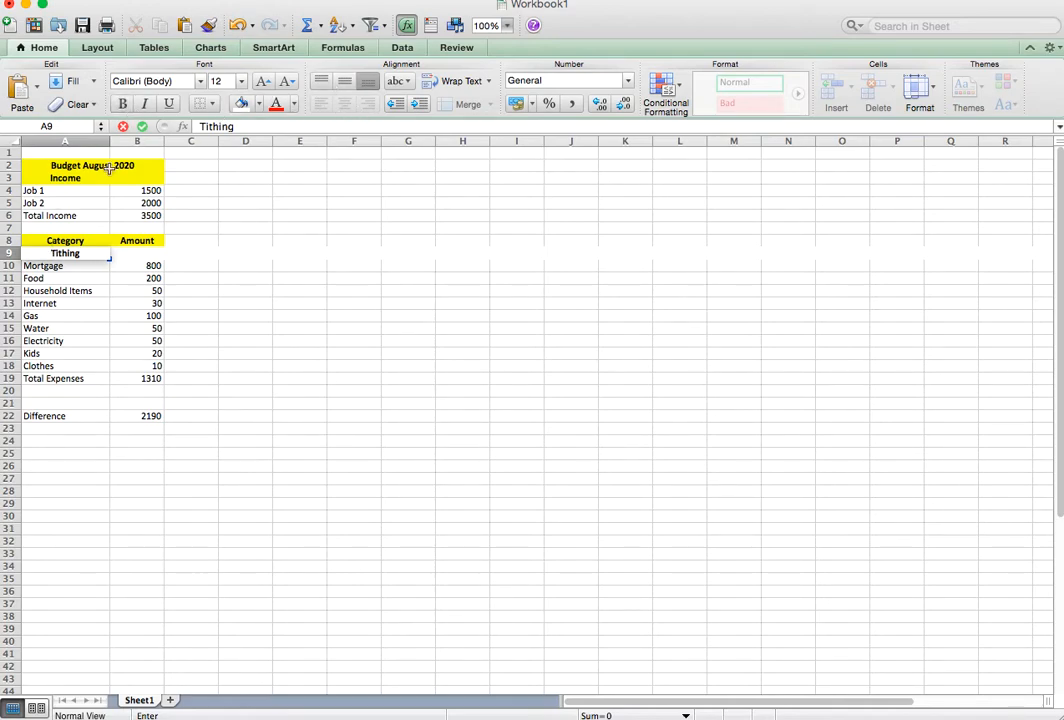
left_click(106, 241)
Remove the bold from the Tithing label in A9 and align it left.
left_click(106, 254)
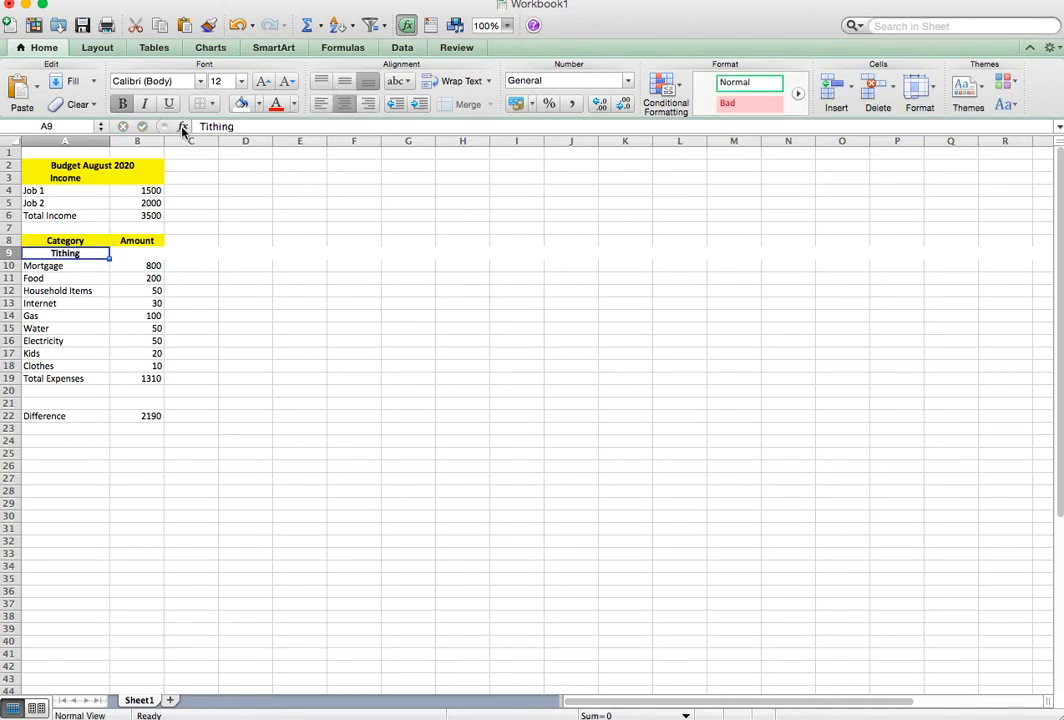
left_click(121, 104)
left_click(319, 104)
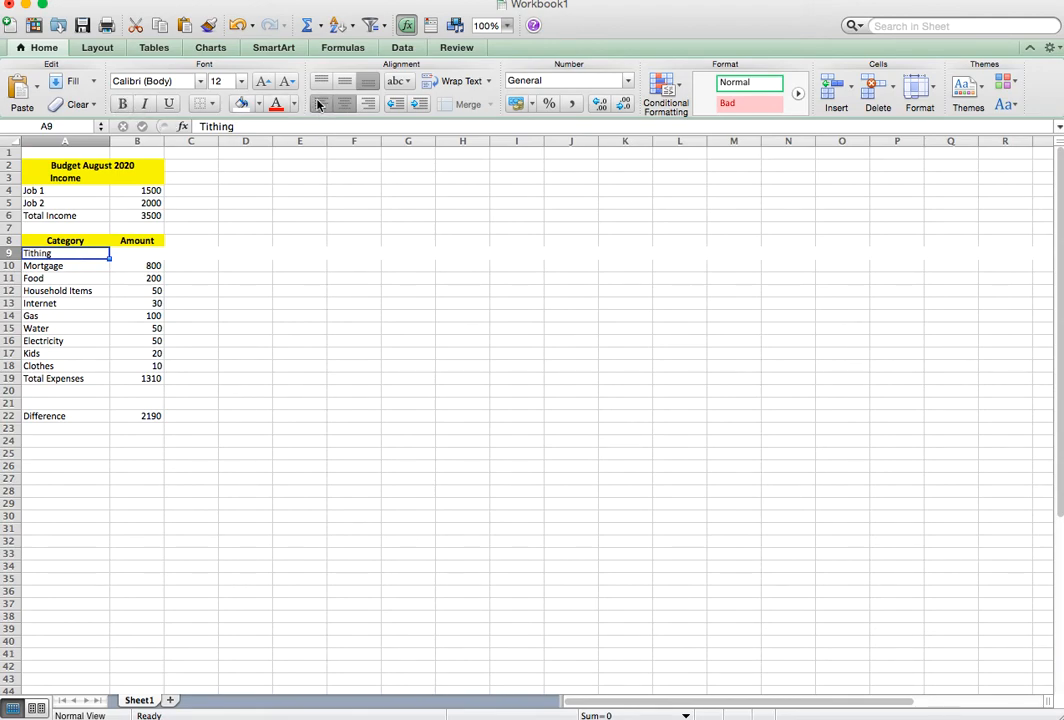
Enter 350 as the Tithing amount in B9.
left_click(155, 253)
type("350")
key("Return")
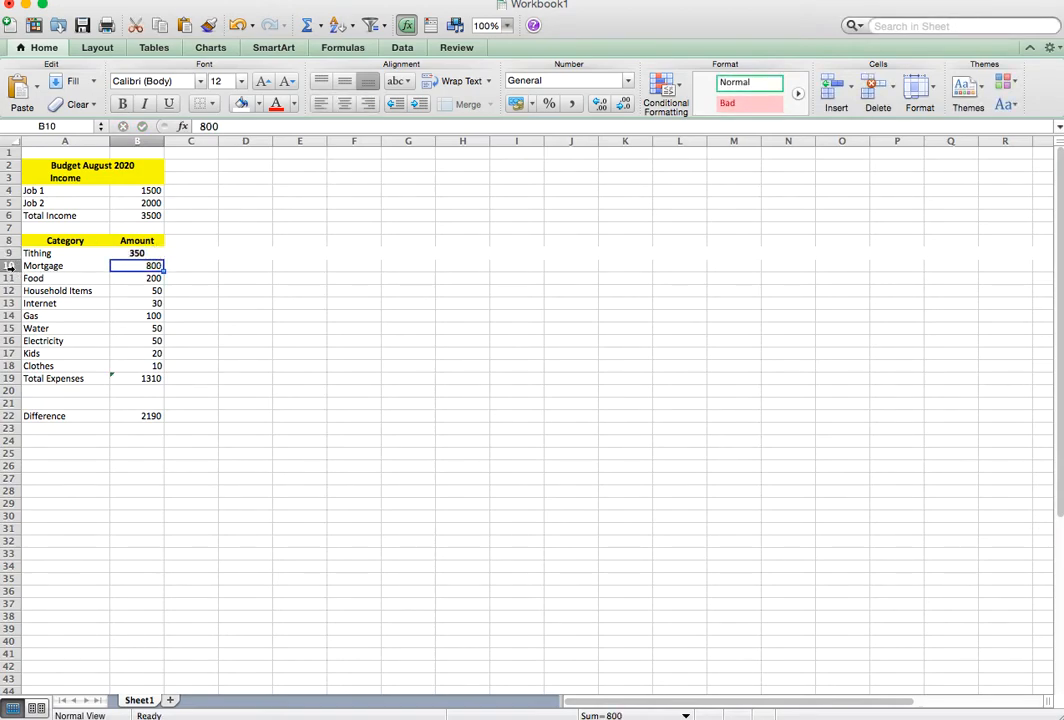
Insert a row above Mortgage and enter "Fast Offering" in A10 with an amount of 100 in B10.
right_click(10, 266)
left_click(74, 347)
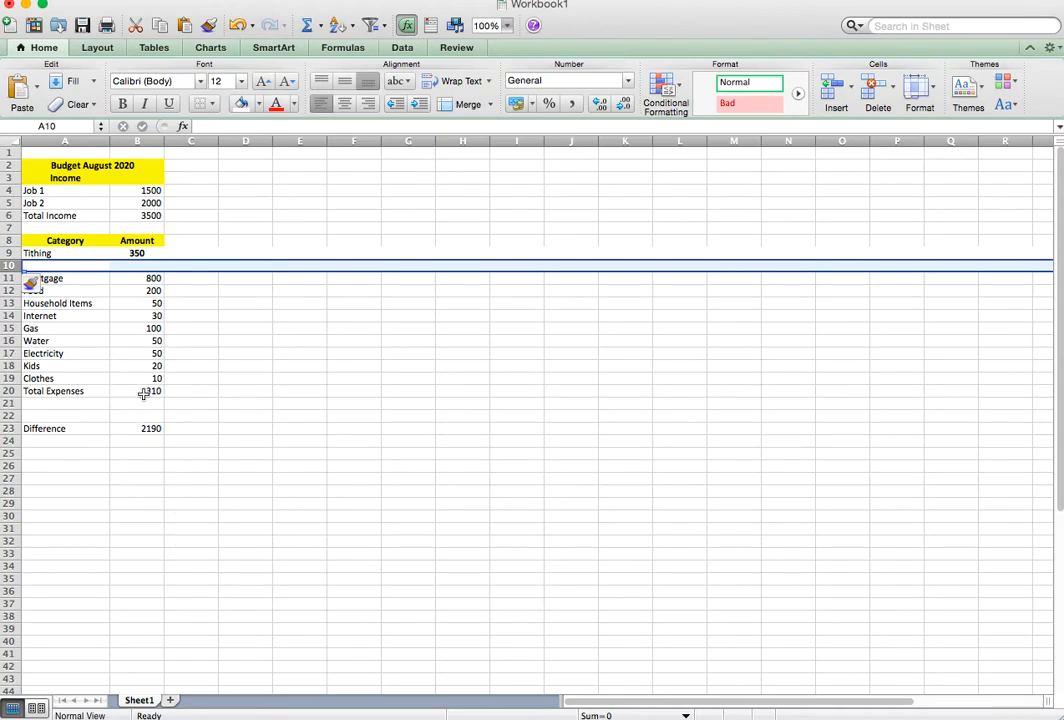
left_click(46, 268)
type("Fas")
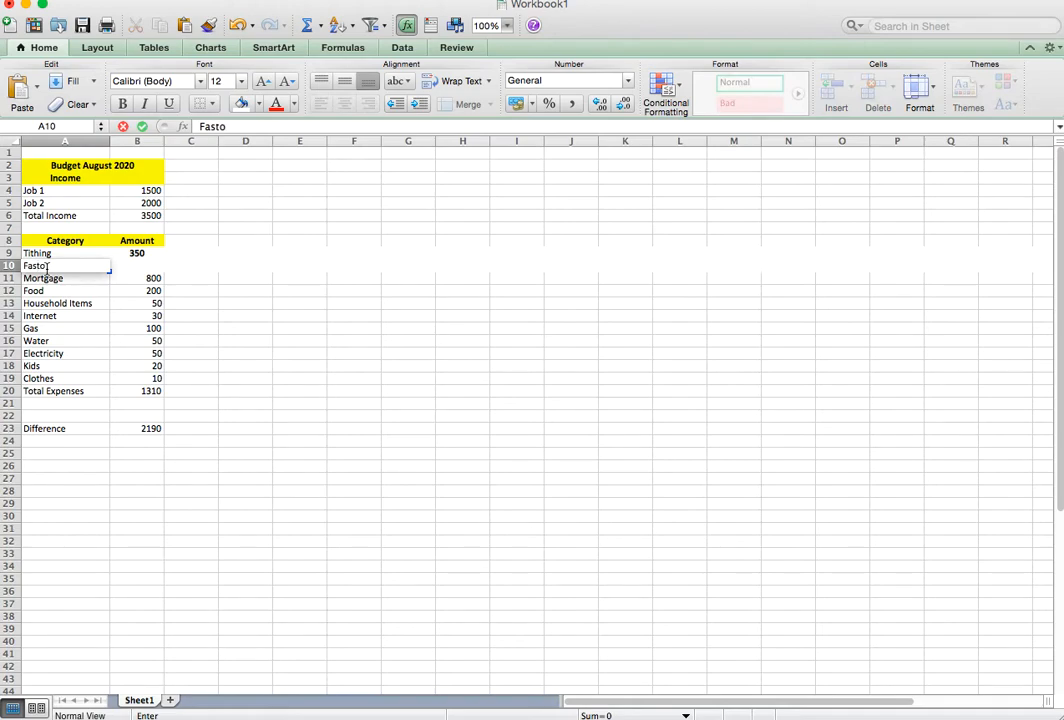
type("t Offering")
left_click(129, 269)
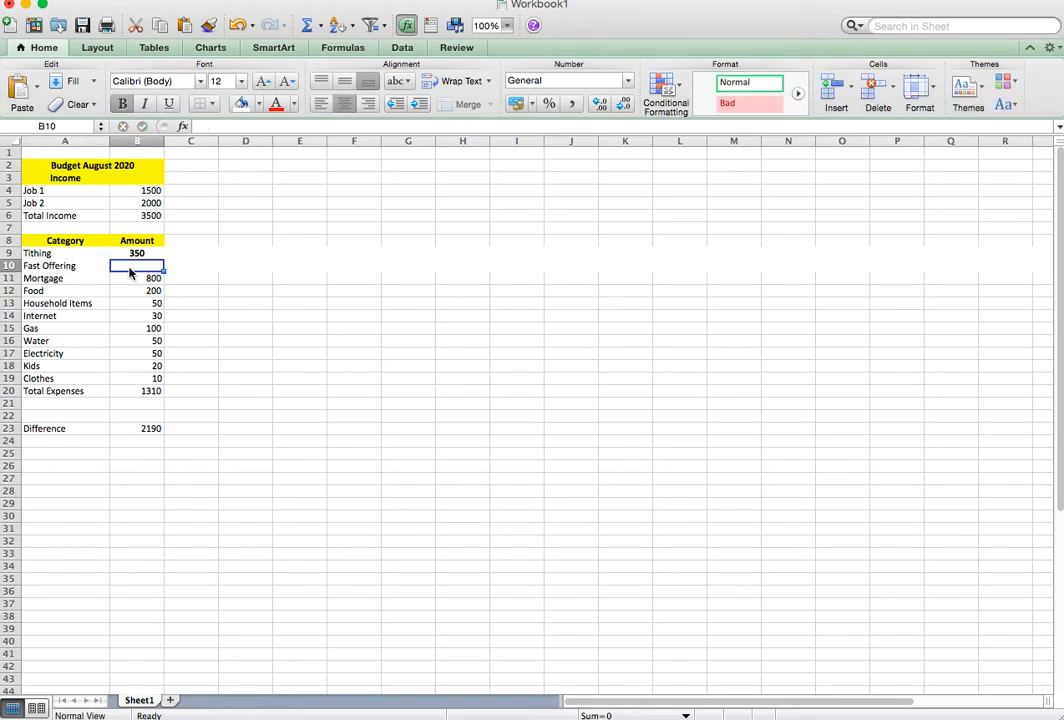
type("100")
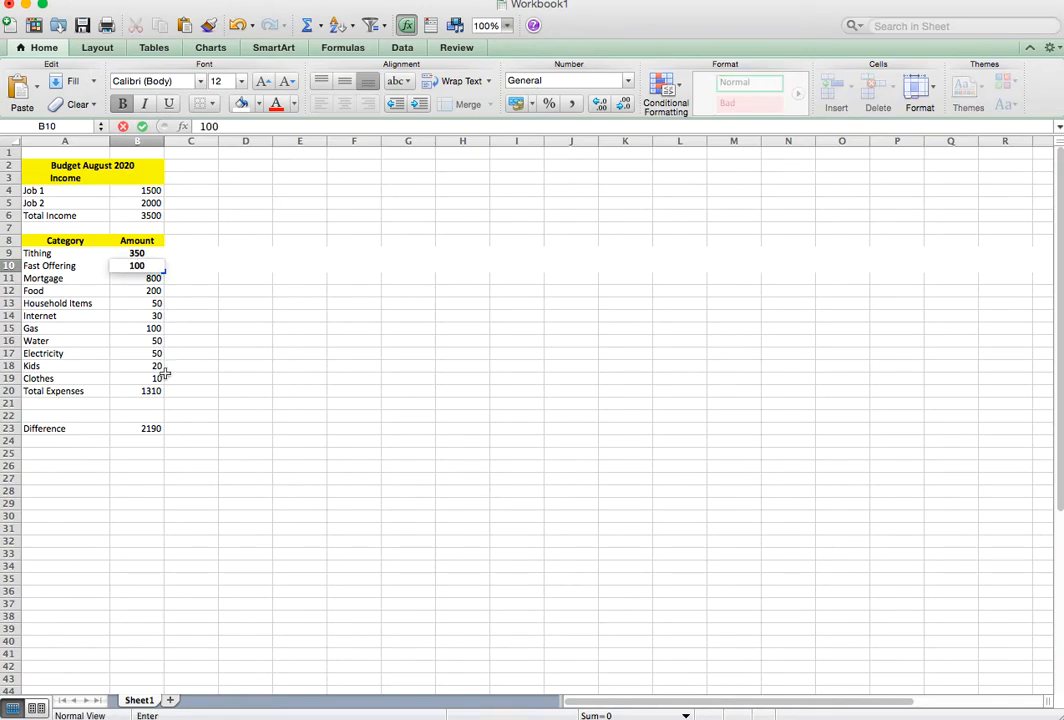
key("Return")
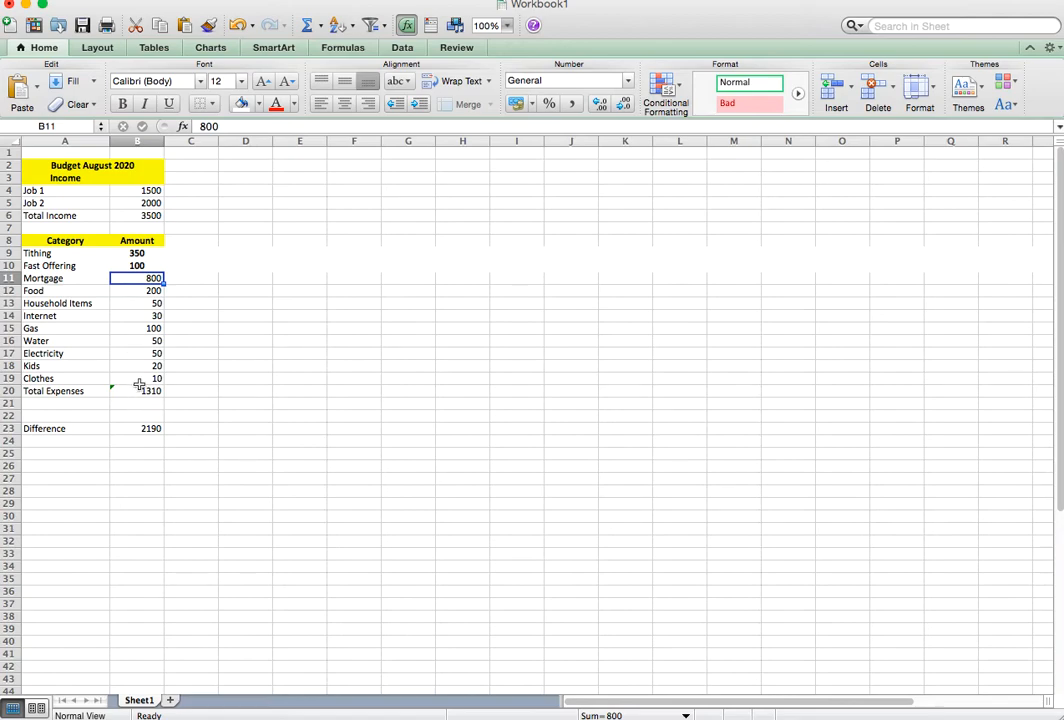
Extend the Total Expenses formula in B20 to =SUM(B9:B19), including the Tithing and Fast Offering amounts.
left_click(142, 391)
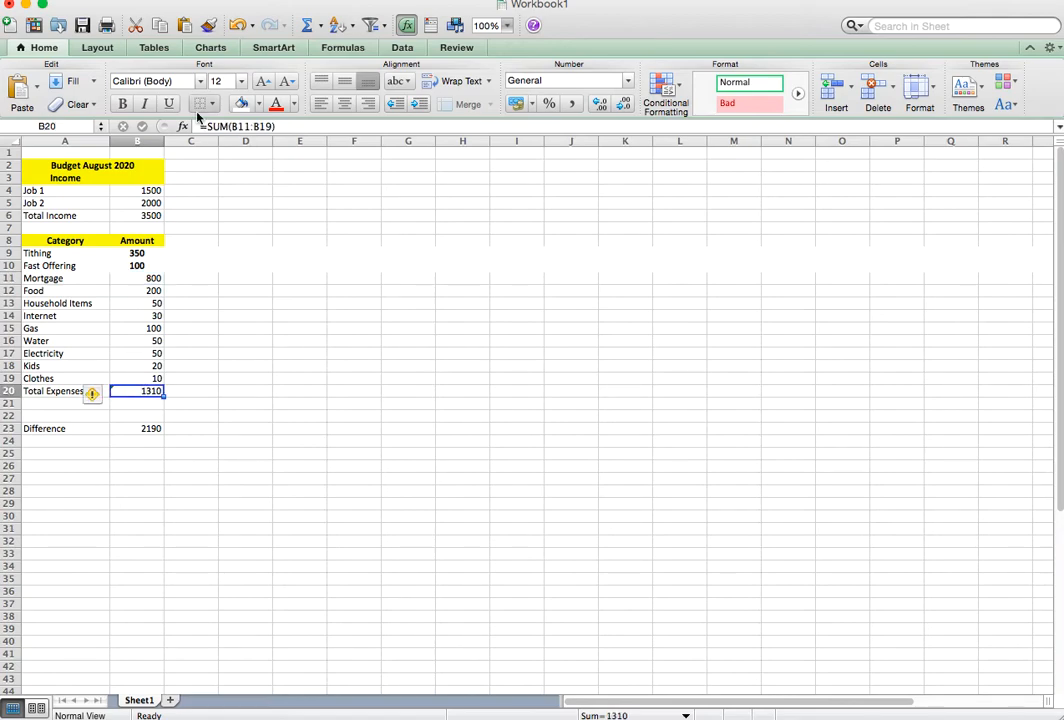
left_click(266, 127)
left_click_drag(162, 270, 160, 253)
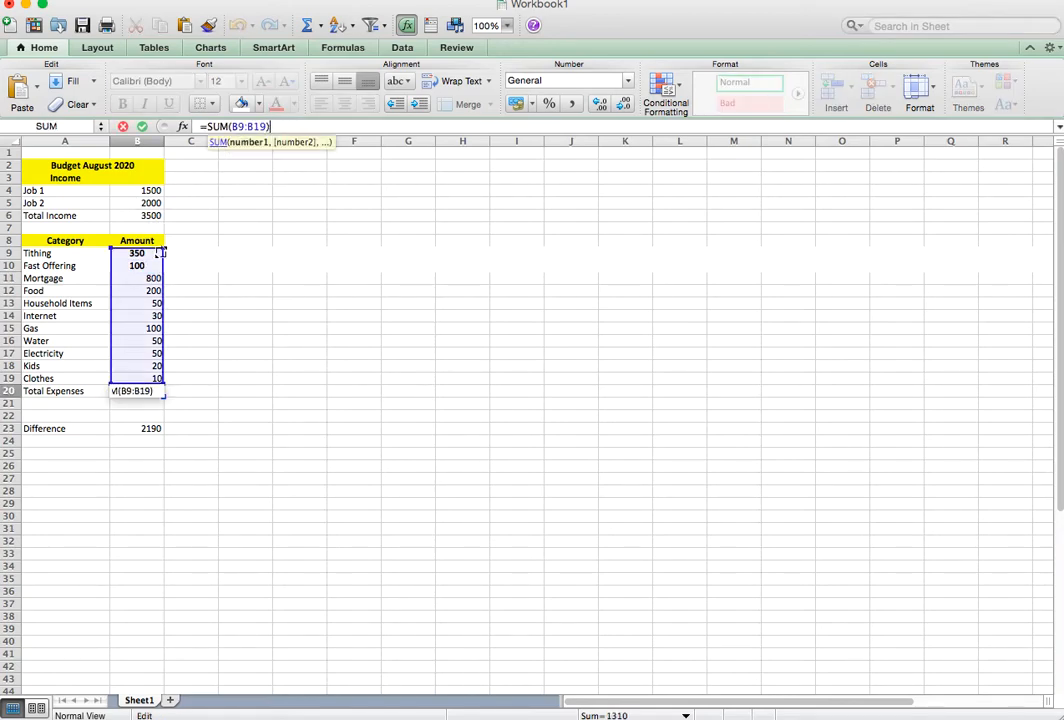
key("Return")
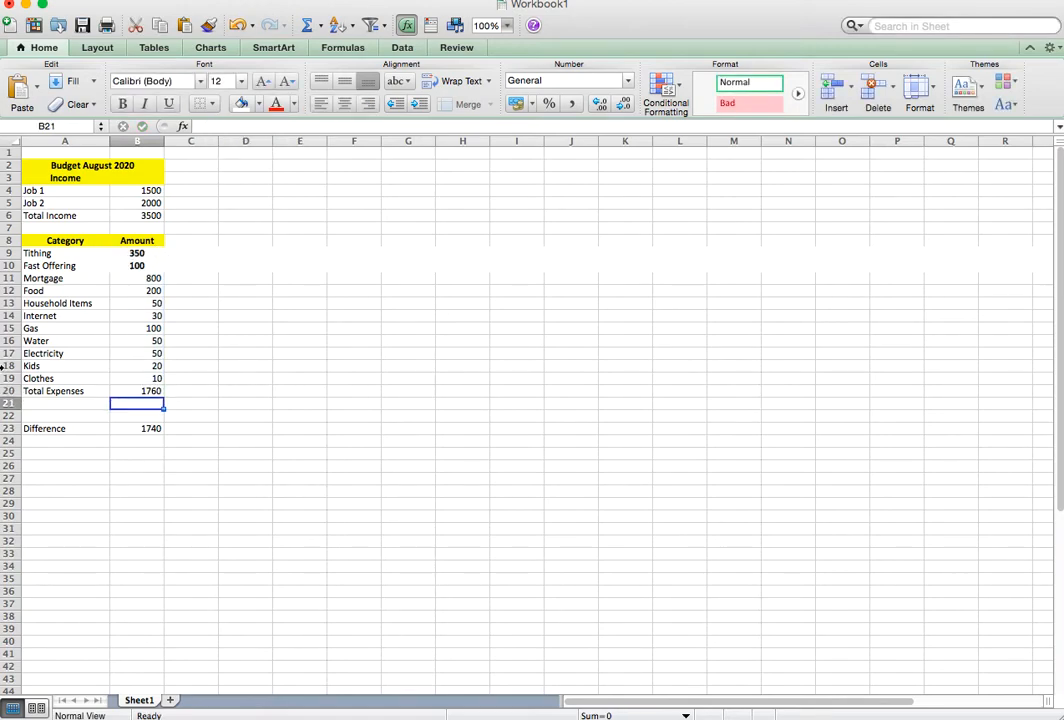
Insert a row above Water and enter "School" in A16 with an amount of 50 in B16.
right_click(8, 341)
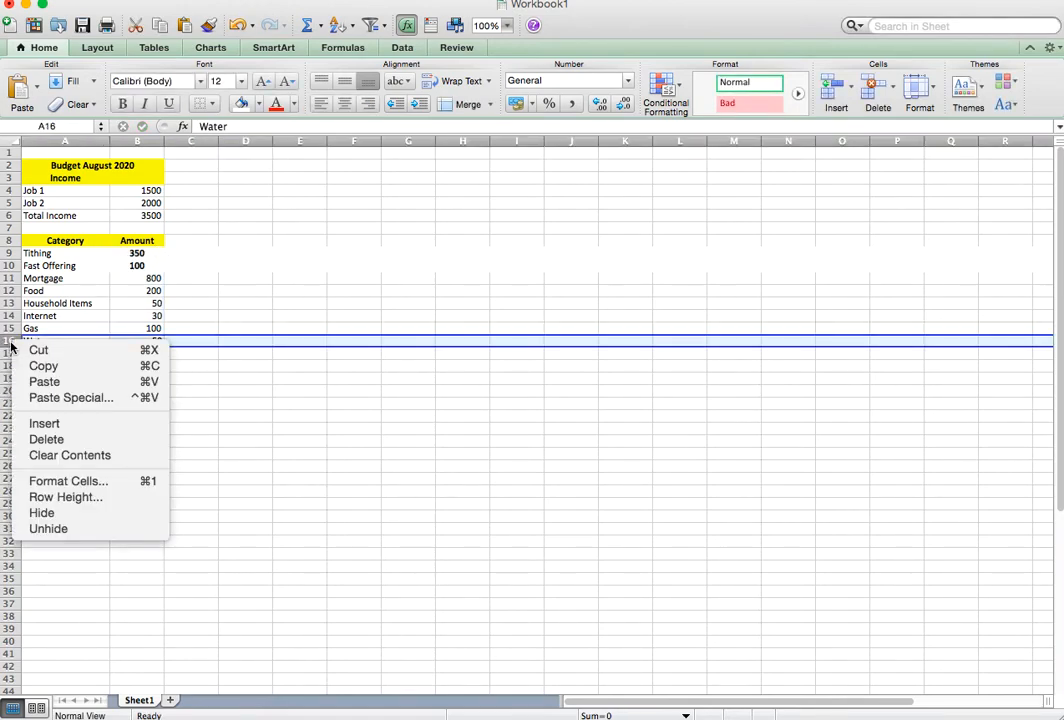
left_click(44, 425)
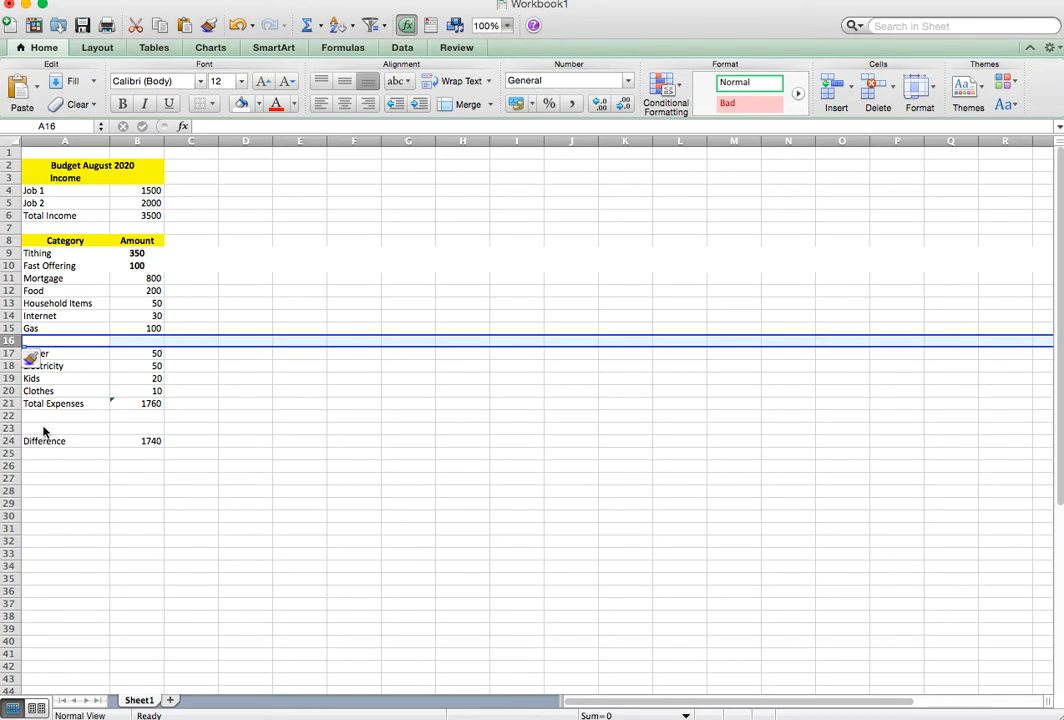
left_click(42, 341)
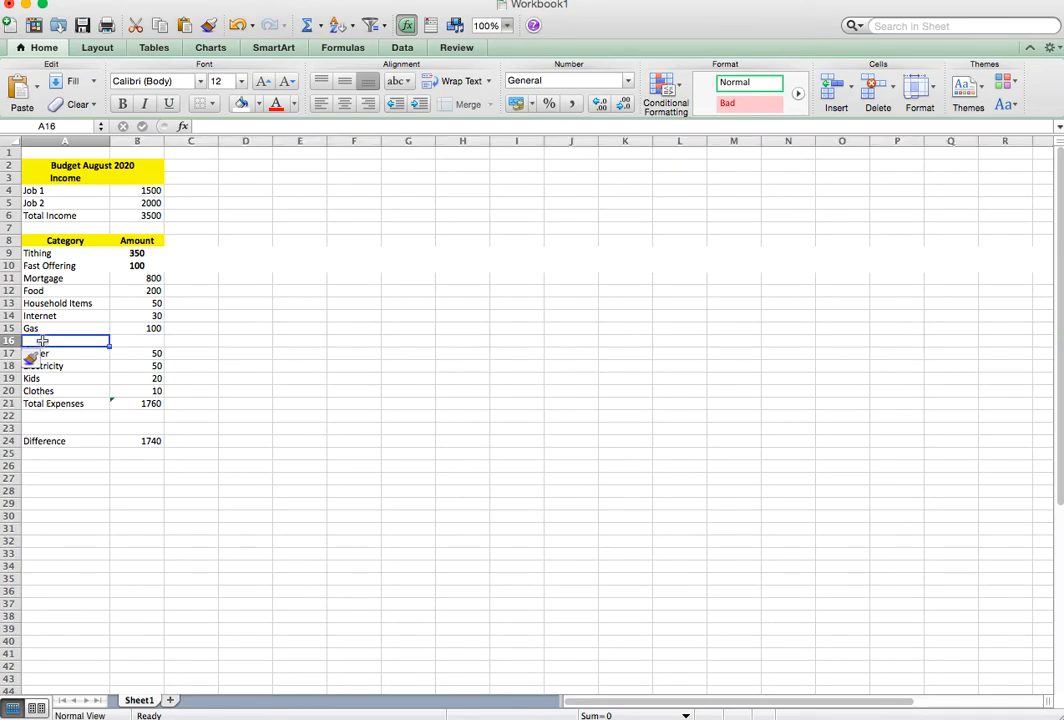
type("School")
key("Tab")
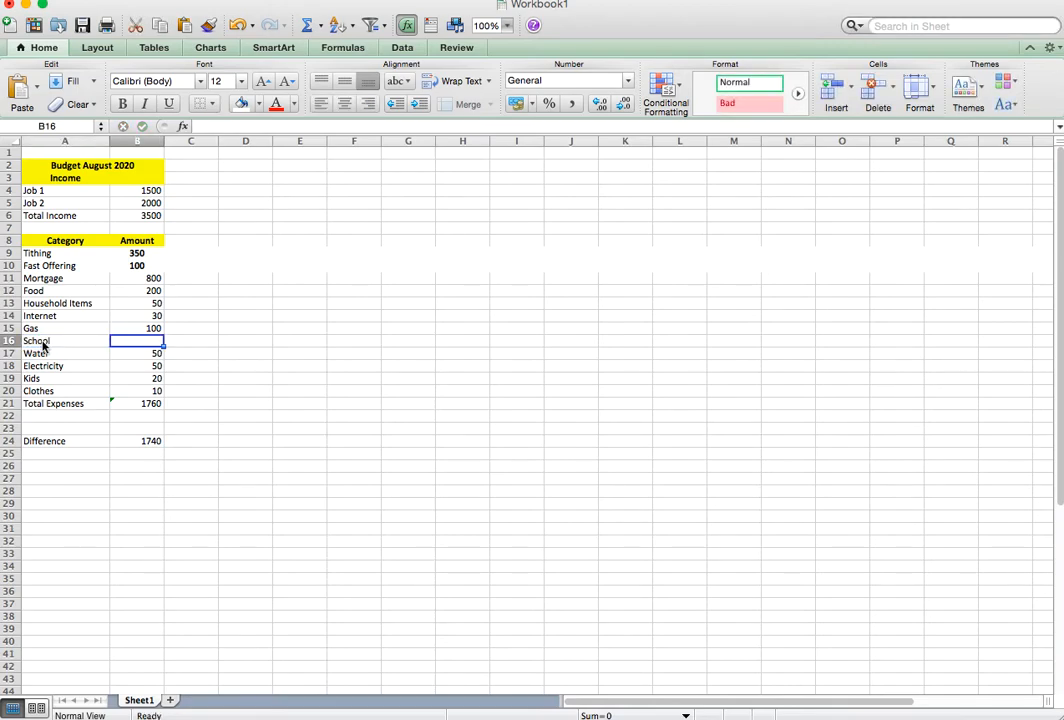
type("50")
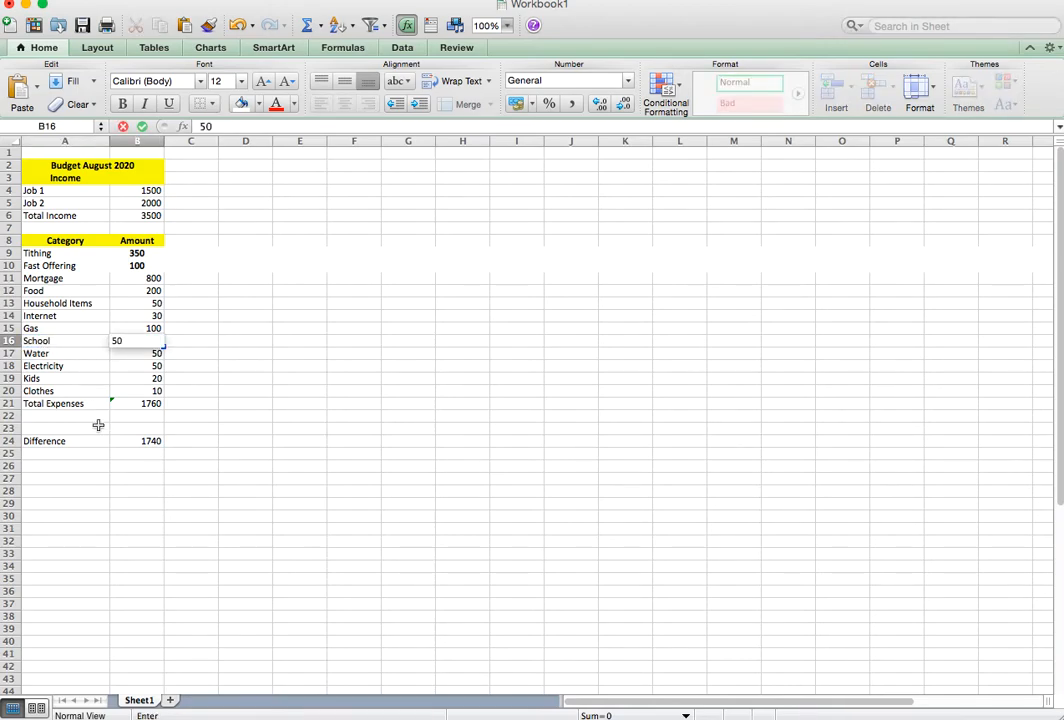
key("Return")
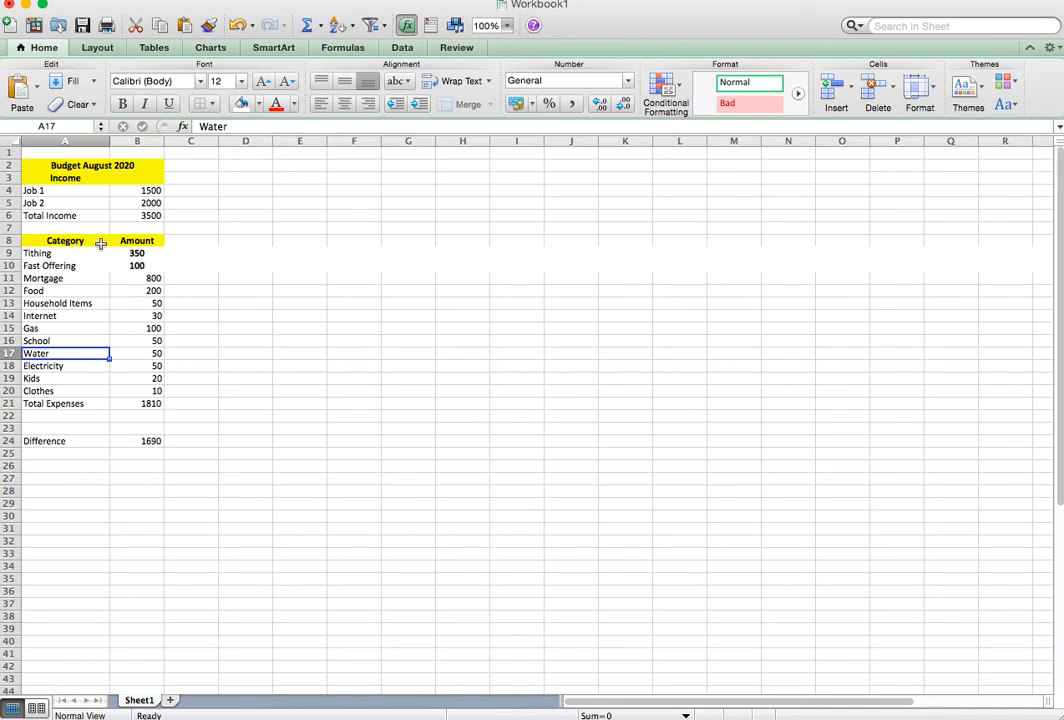
Remove the bold from the Tithing and Fast Offering amounts in B9:B10 and align them right.
left_click_drag(138, 253, 138, 266)
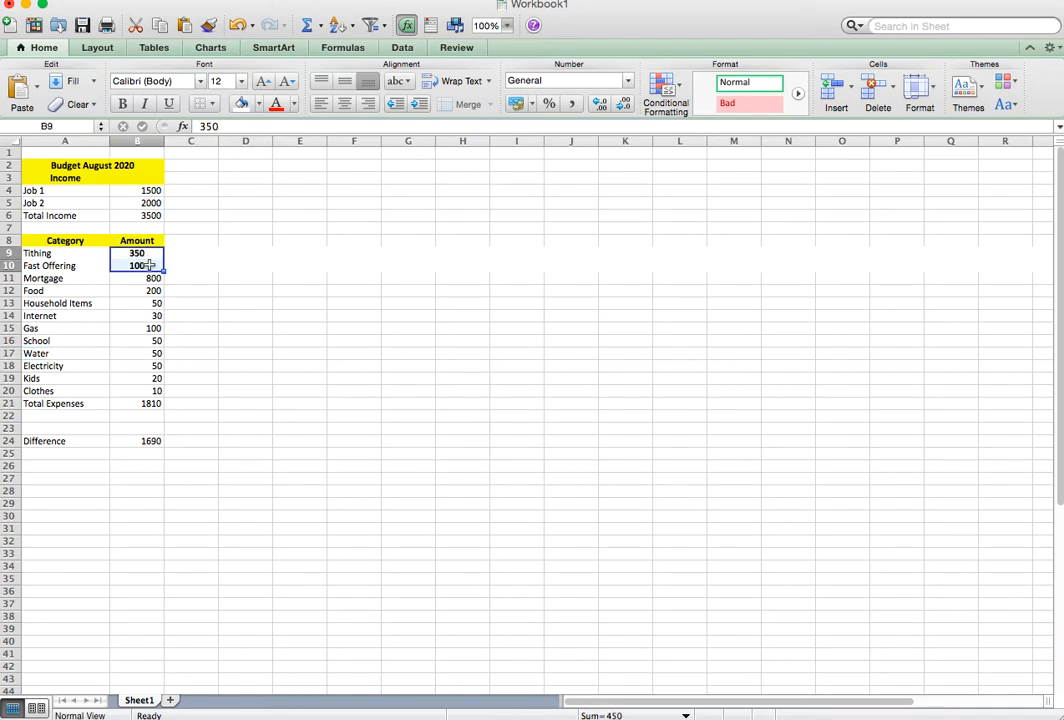
left_click(128, 108)
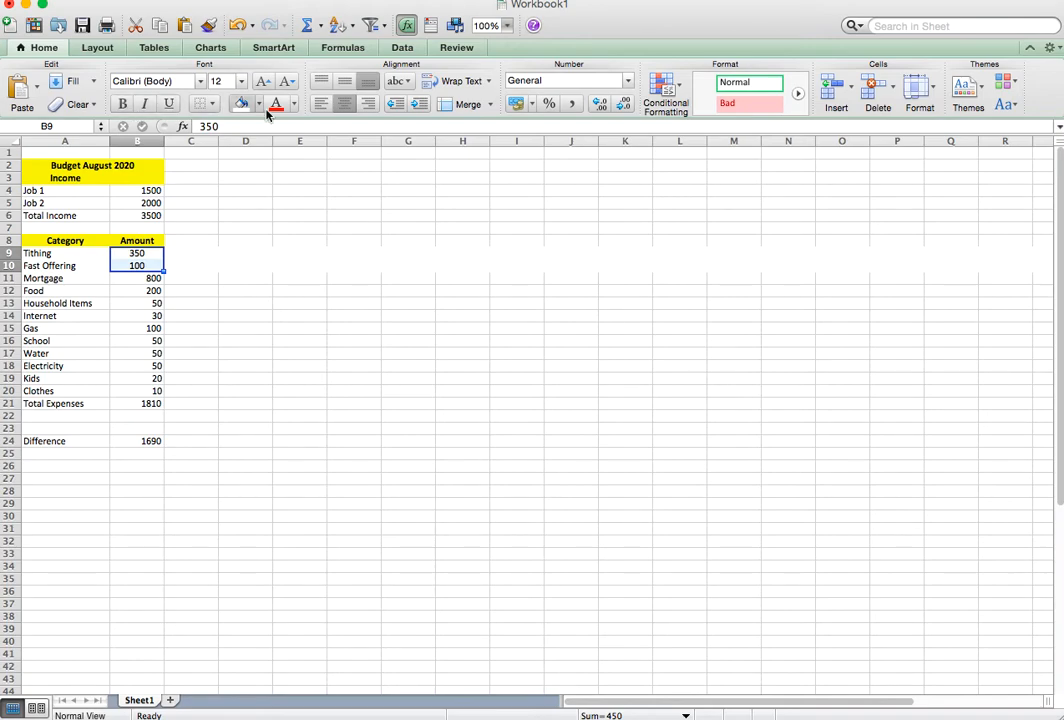
left_click(370, 106)
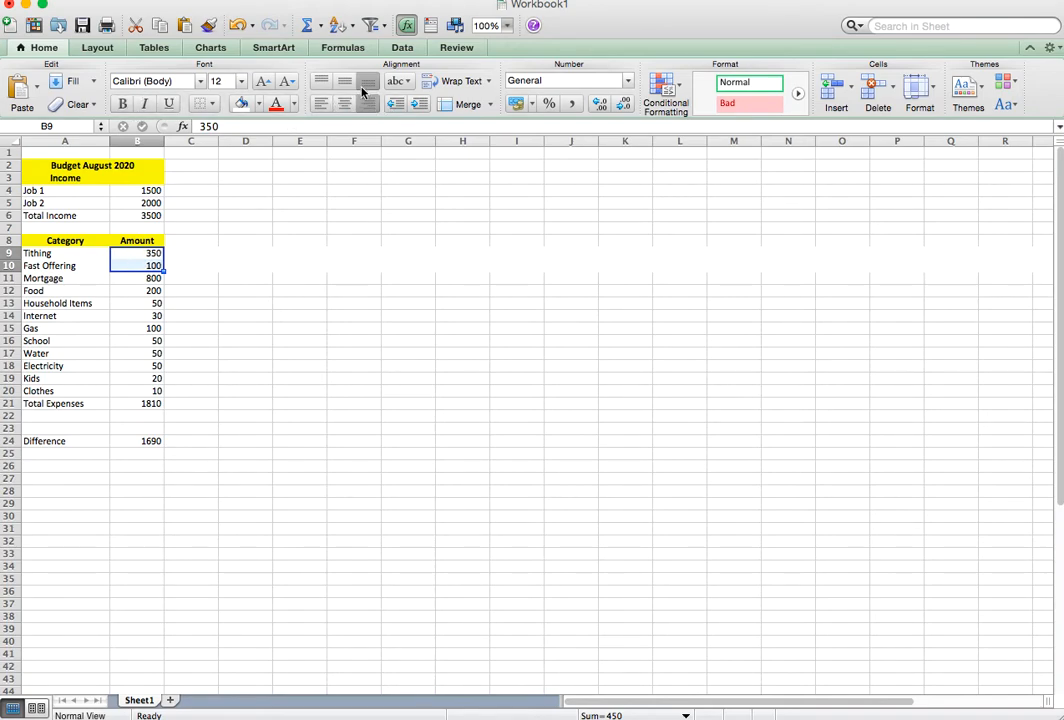
Format B4:B25 as Currency with 2 decimal places, the $ symbol and negative numbers in red without a minus sign.
left_click(154, 190)
left_click_drag(154, 190, 160, 452)
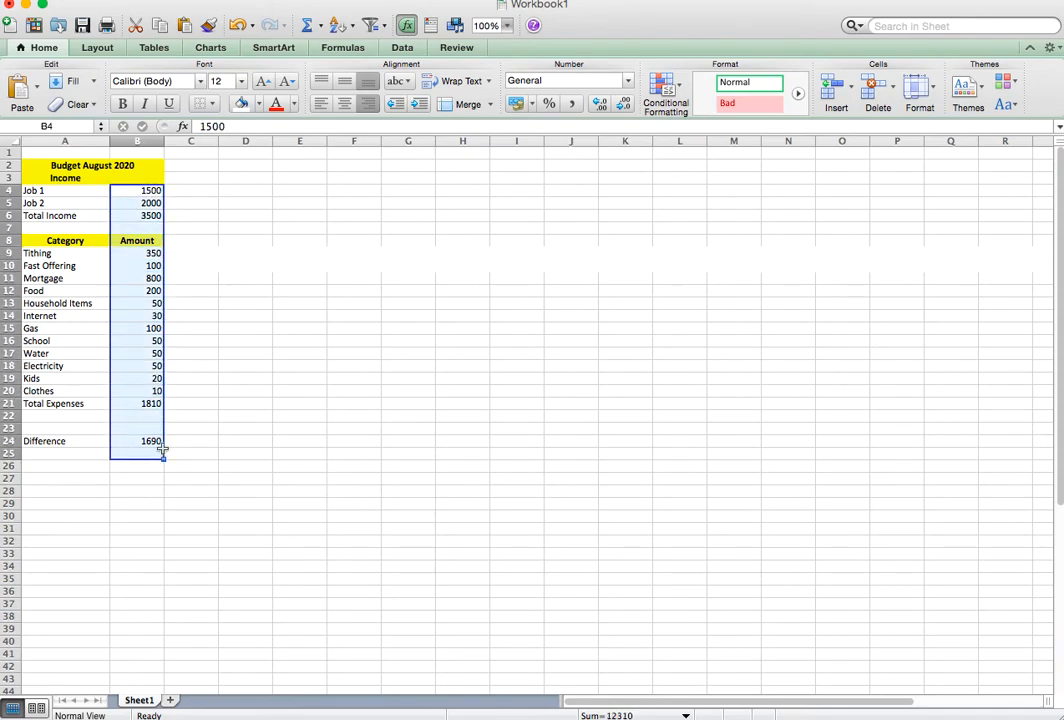
left_click(514, 104)
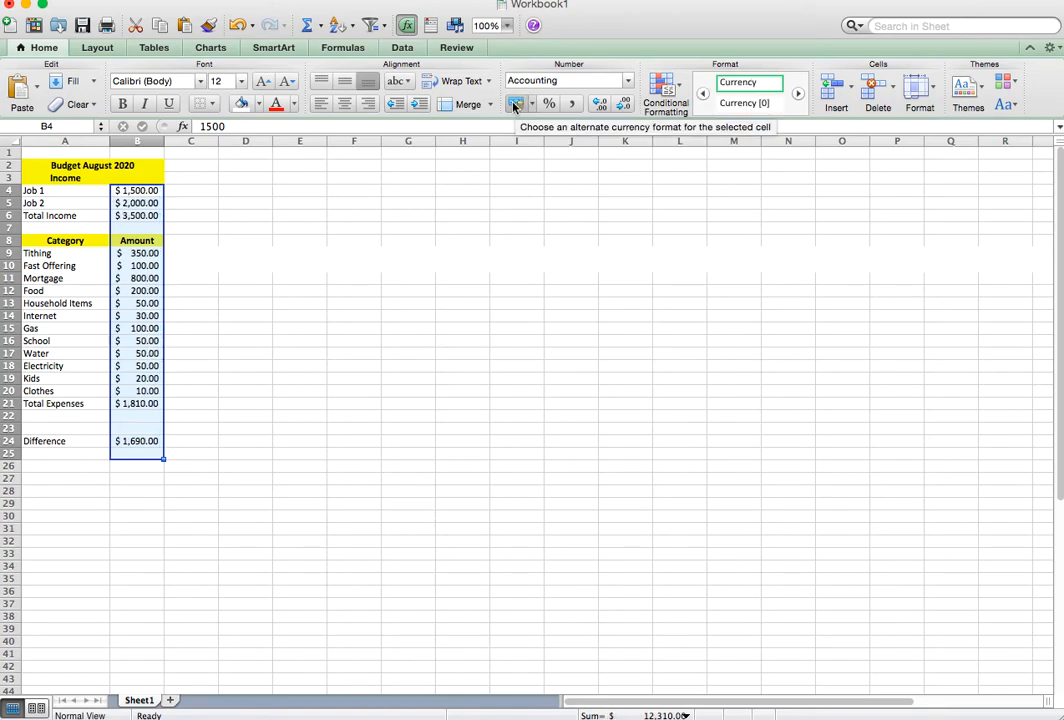
key("super+z")
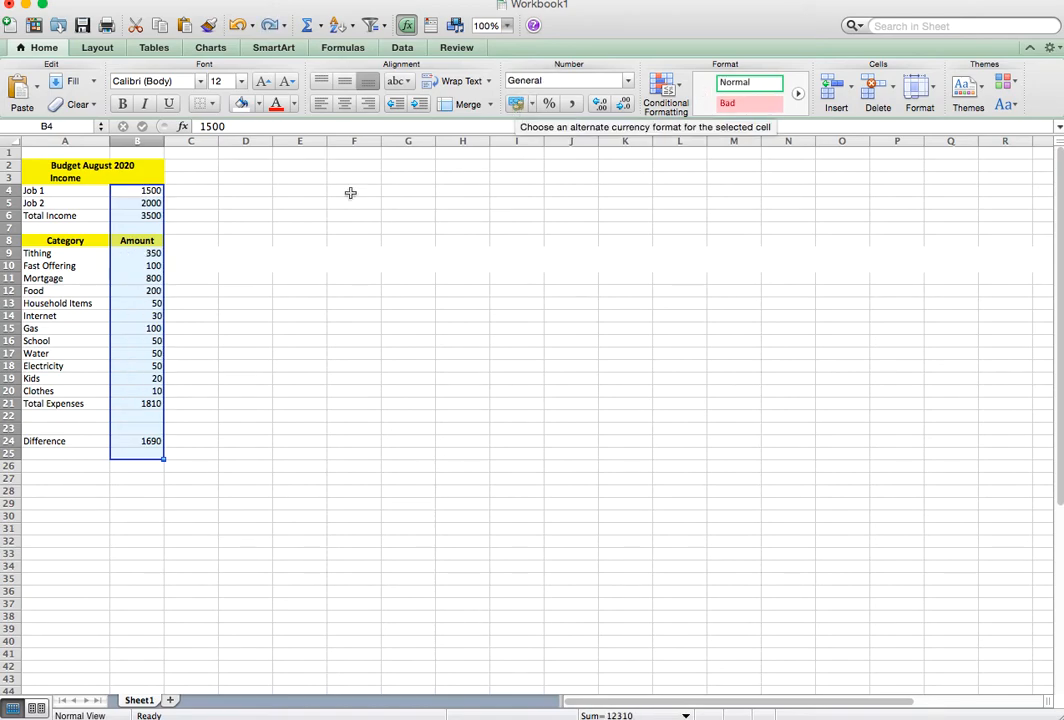
right_click(137, 290)
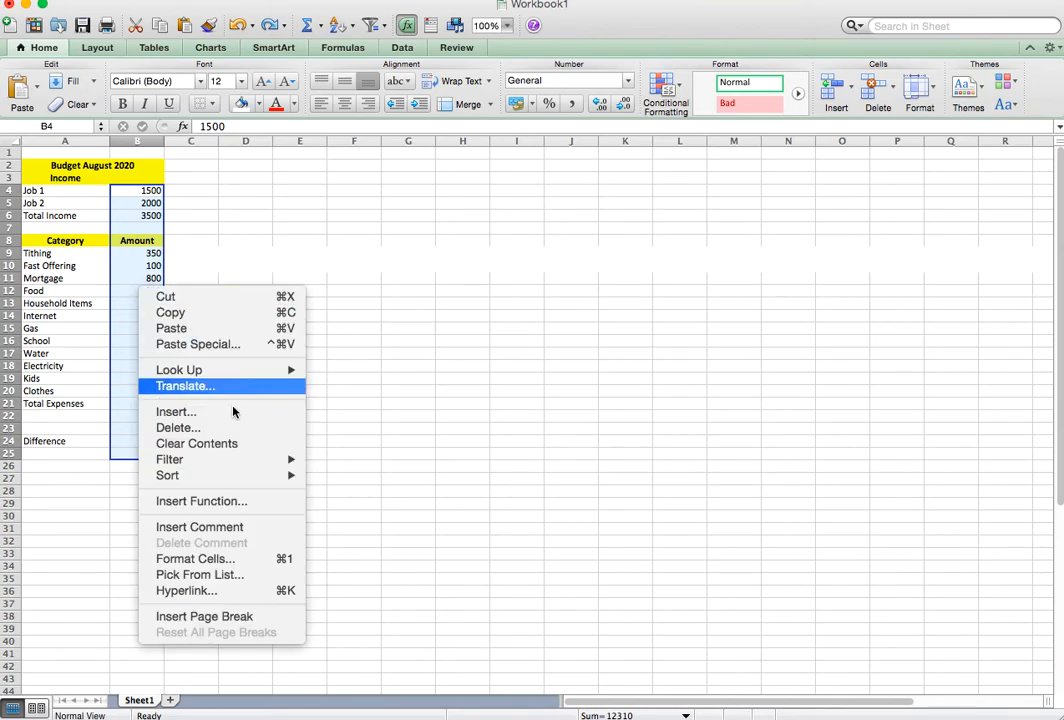
left_click(238, 563)
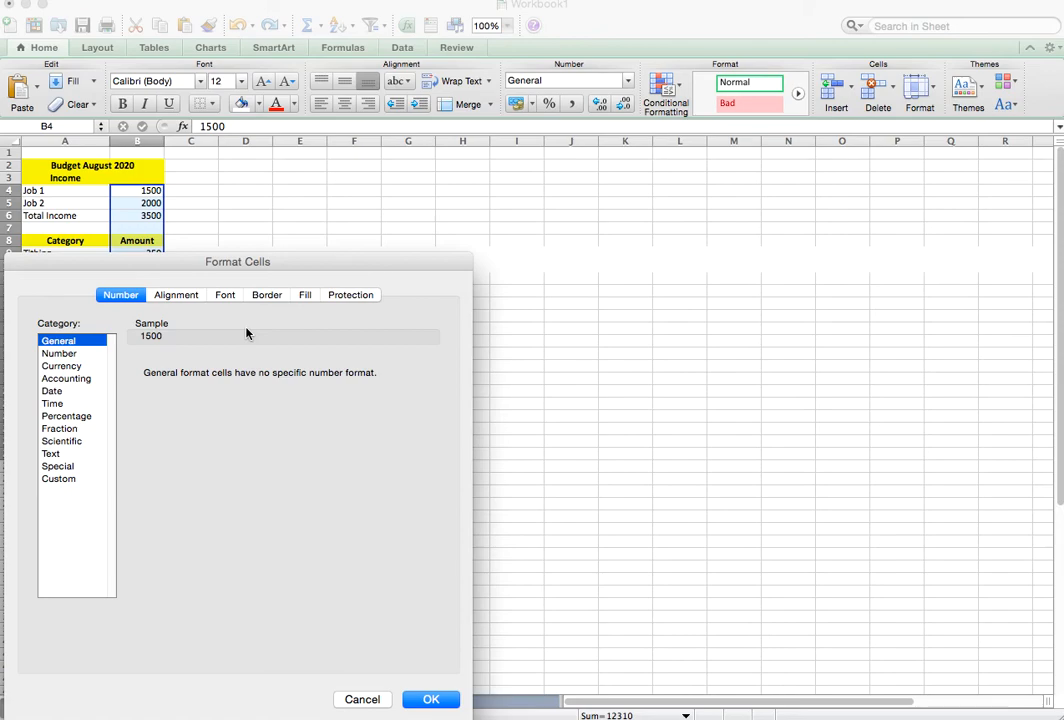
left_click(78, 366)
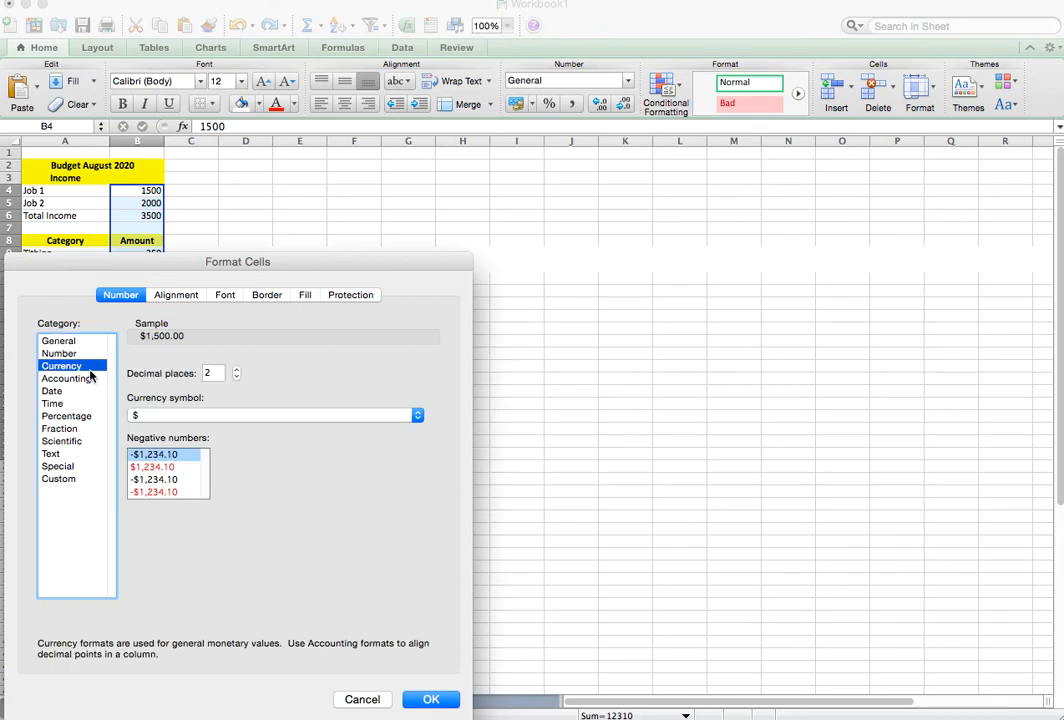
left_click(158, 467)
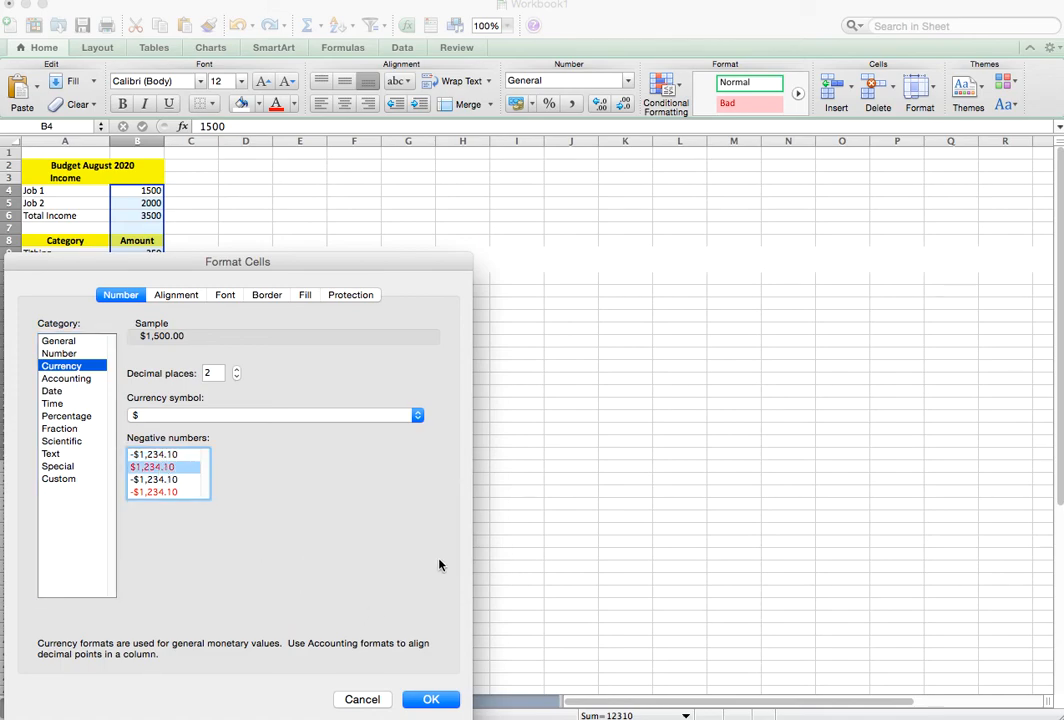
left_click(430, 699)
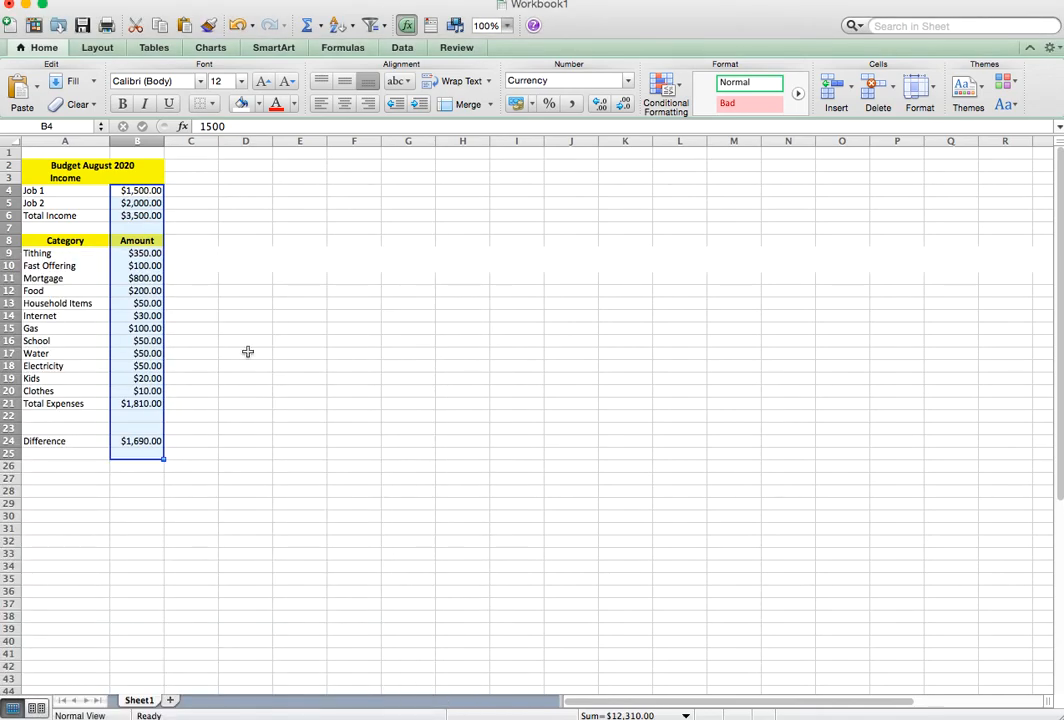